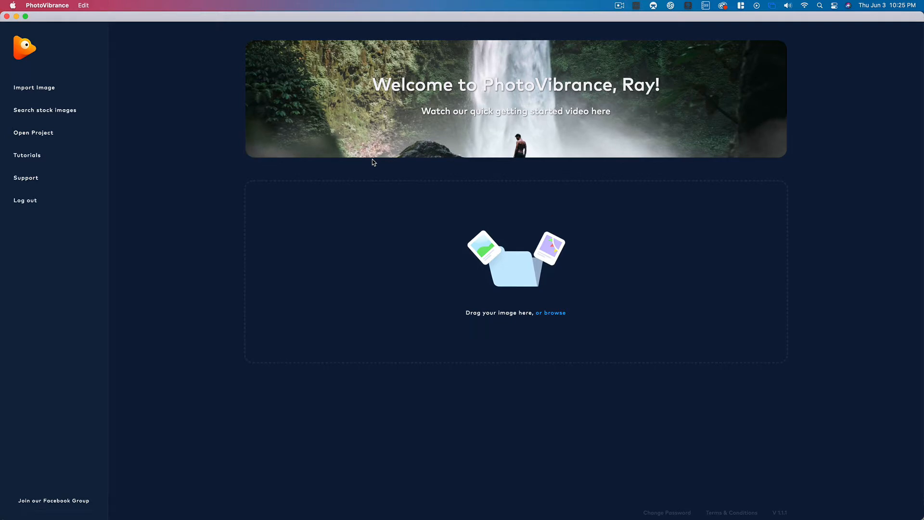
# - Import Beach-Escape-image-1.jpg from the EscapePlan folder in Finder into PhotoVibrance and create a Magic Motion project
pyautogui.press('super+Tab')
pyautogui.click(290, 261)
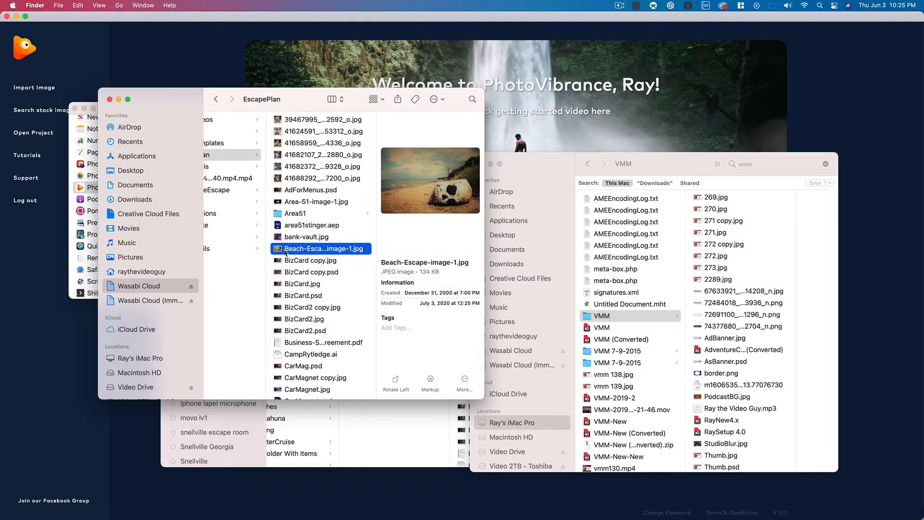
pyautogui.moveTo(279, 252); pyautogui.dragTo(501, 258)
pyautogui.press('super+Tab')
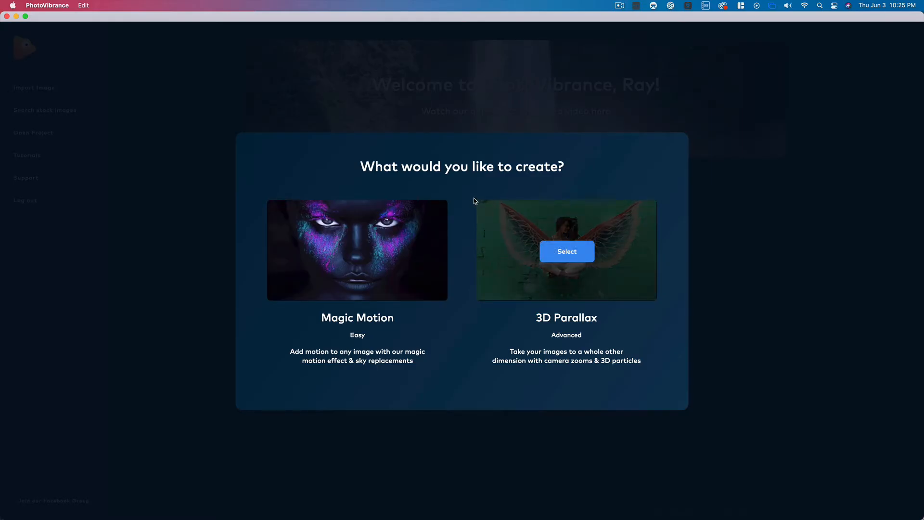
pyautogui.moveTo(361, 287)
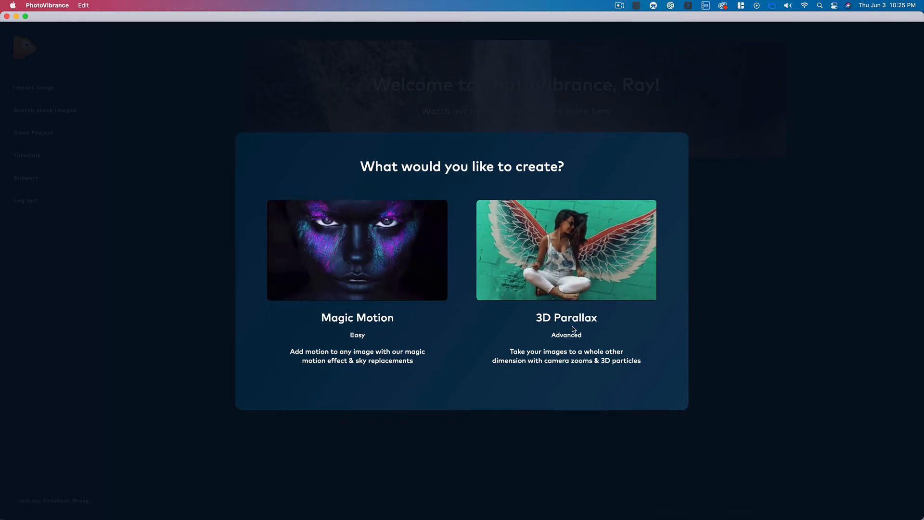
pyautogui.moveTo(563, 245)
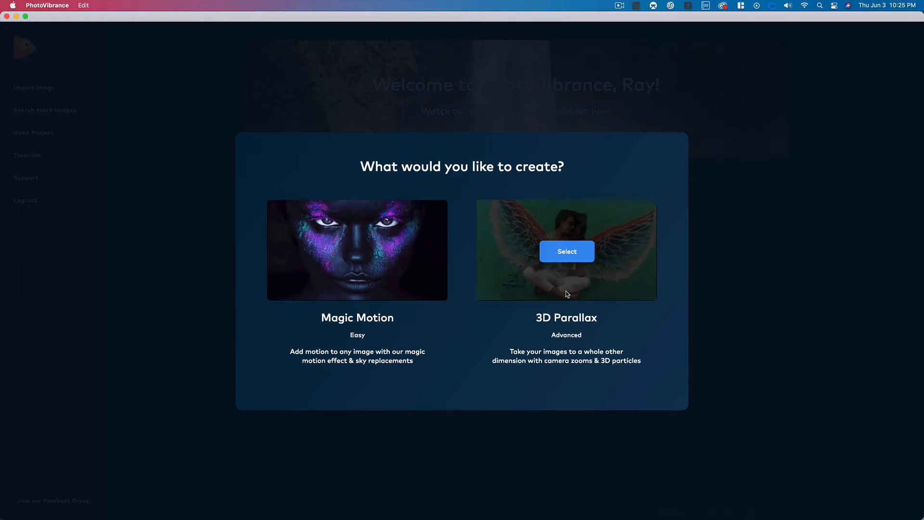
pyautogui.click(363, 254)
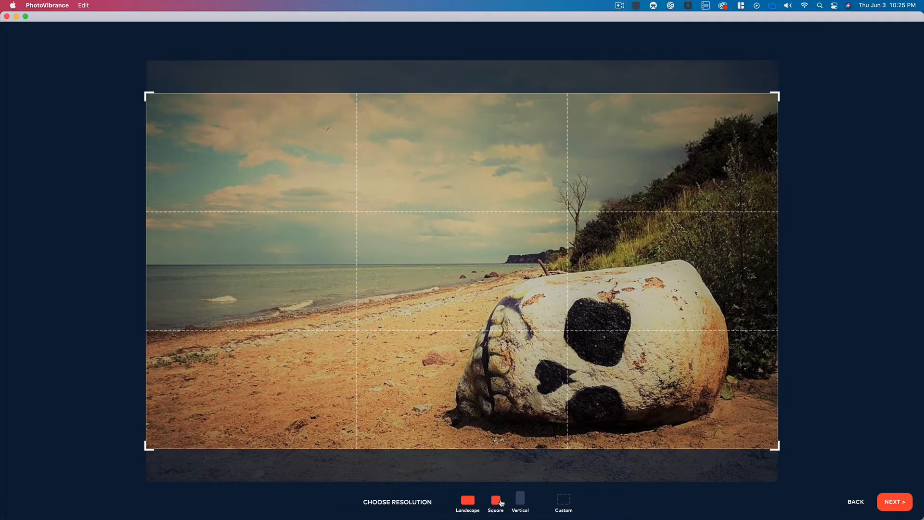
# - Try the vertical, landscape, square and original 1200 x 800 resolutions on the beach image
pyautogui.click(519, 501)
pyautogui.click(465, 502)
pyautogui.click(492, 503)
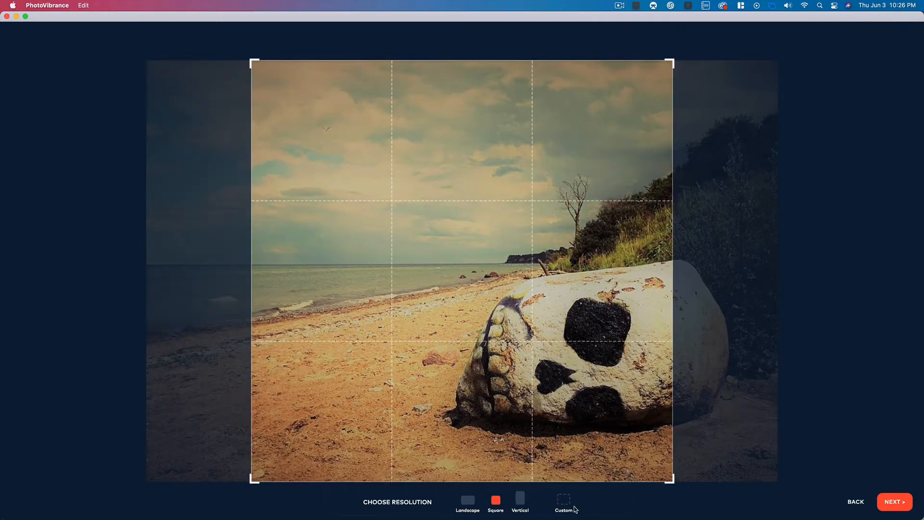
pyautogui.click(562, 502)
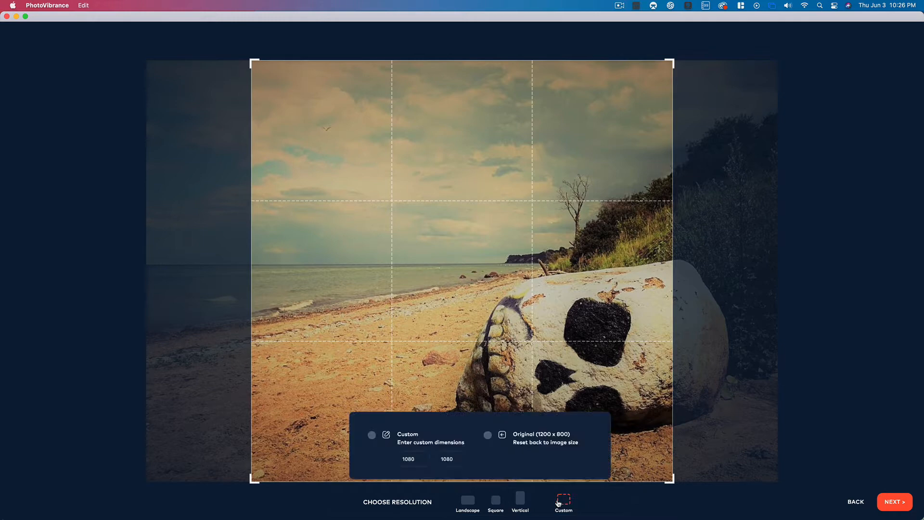
pyautogui.click(488, 435)
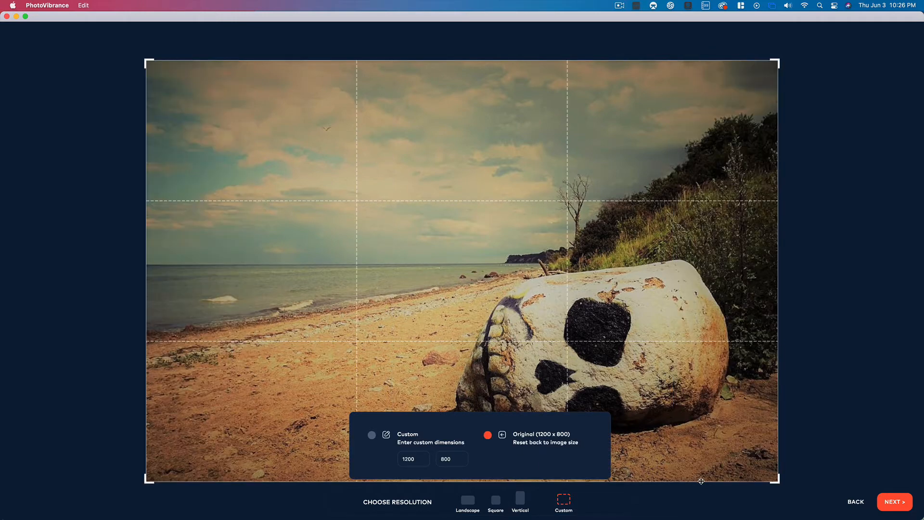
# - Set the landscape resolution, shift the crop frame lower to frame the skull rock, and continue to the editor
pyautogui.click(470, 504)
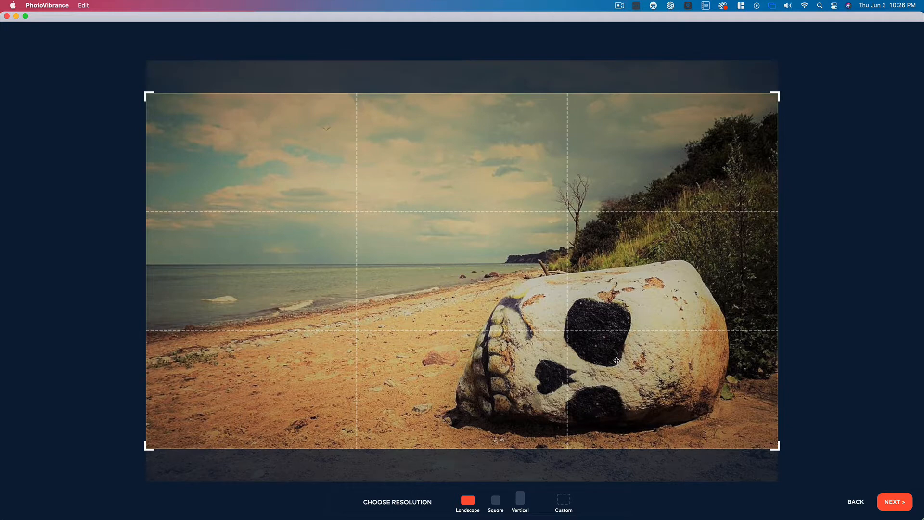
pyautogui.moveTo(616, 361); pyautogui.dragTo(617, 373)
pyautogui.moveTo(716, 428); pyautogui.dragTo(674, 382)
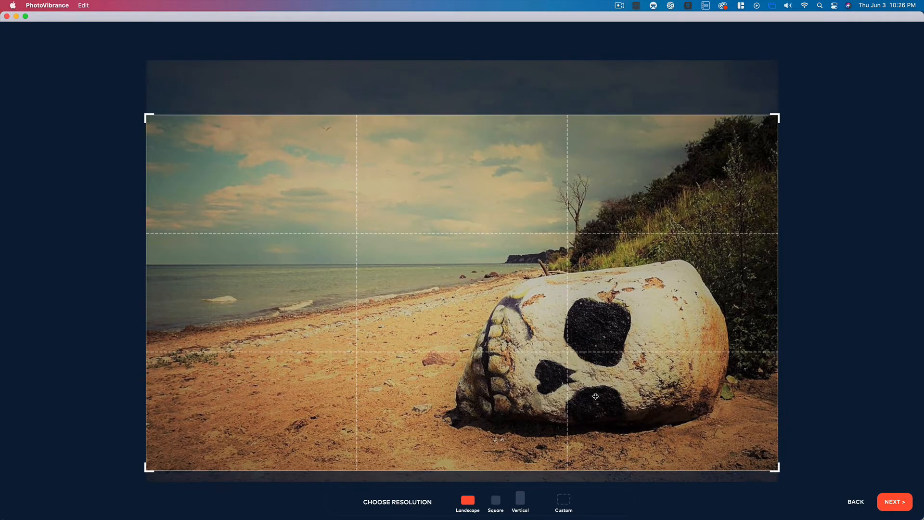
pyautogui.click(893, 501)
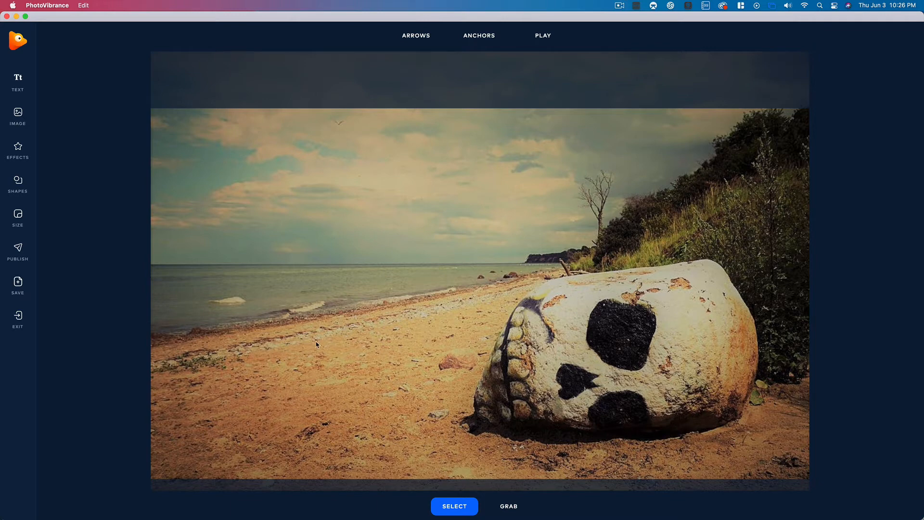
pyautogui.moveTo(417, 44)
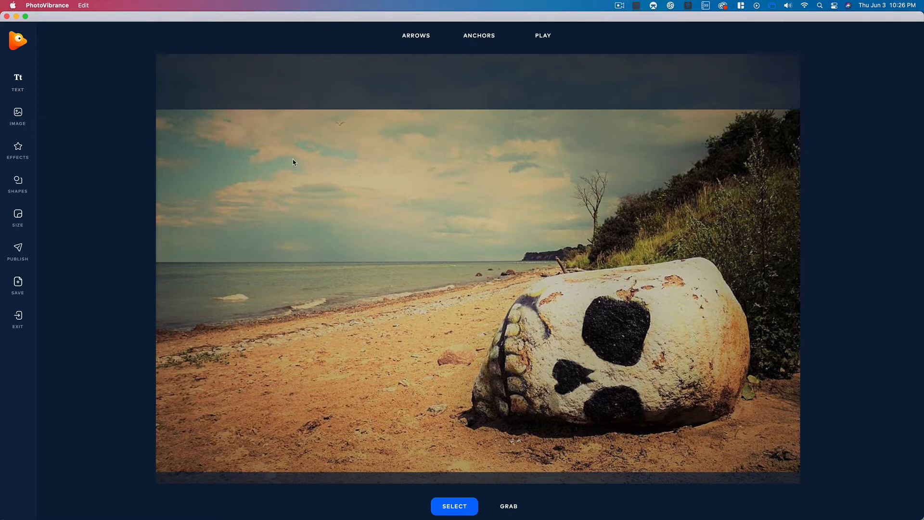
pyautogui.click(19, 119)
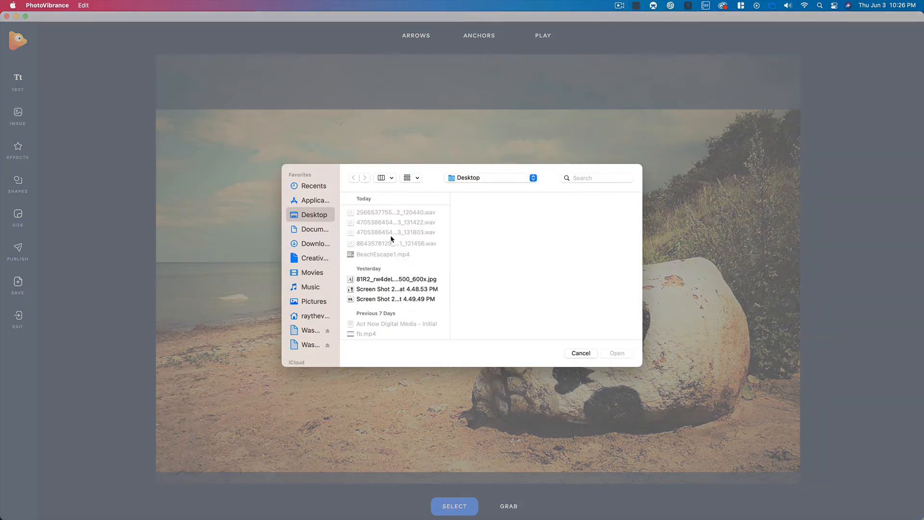
pyautogui.click(581, 352)
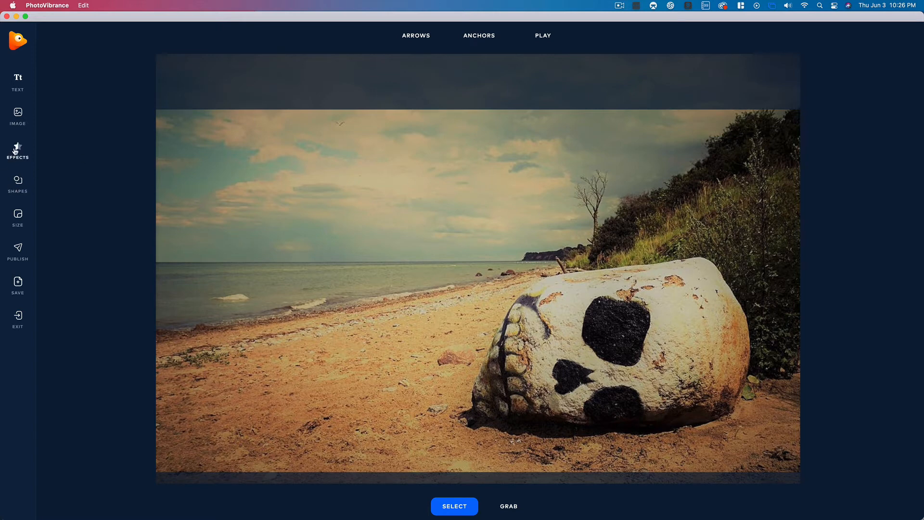
# - Browse the overlay library, from the bokeh and bubbles categories through fireworks, petals, smoke and snow
pyautogui.click(18, 150)
pyautogui.scroll(-2, 97, 202)
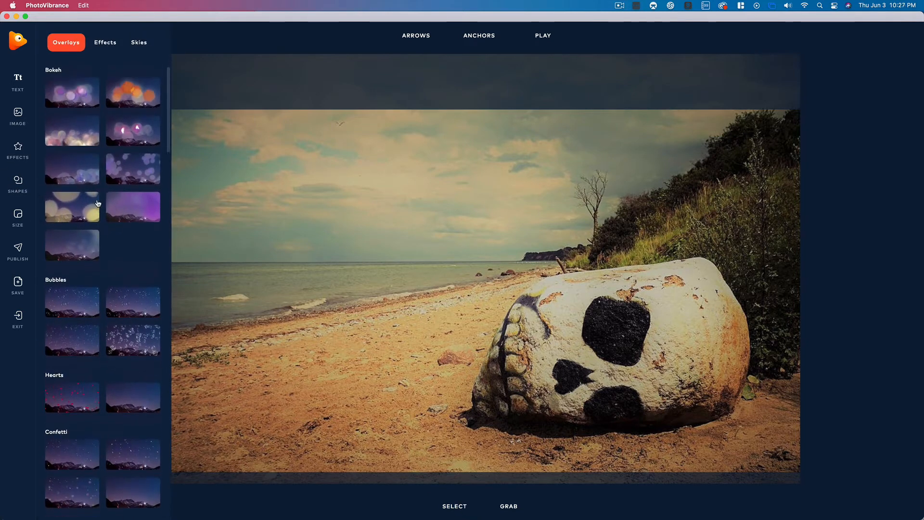
pyautogui.scroll(-1, 71, 308)
pyautogui.scroll(-5, 74, 310)
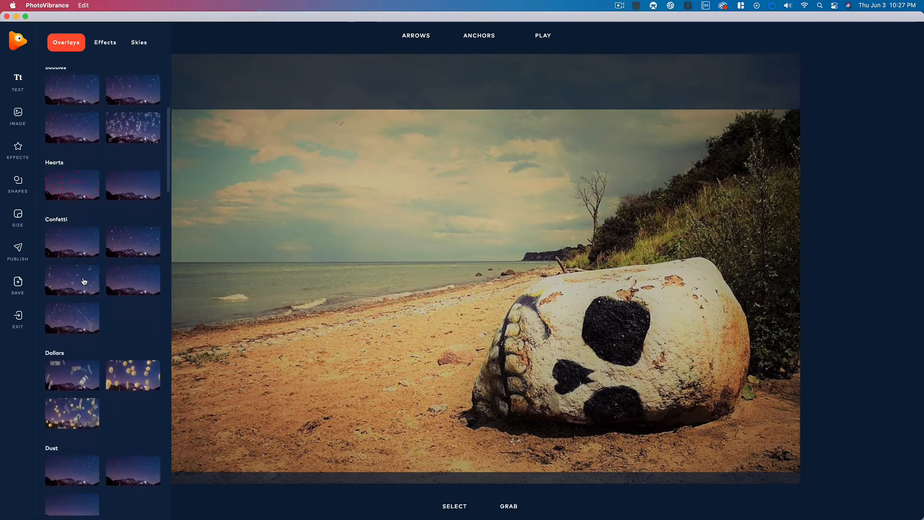
pyautogui.scroll(-15, 84, 281)
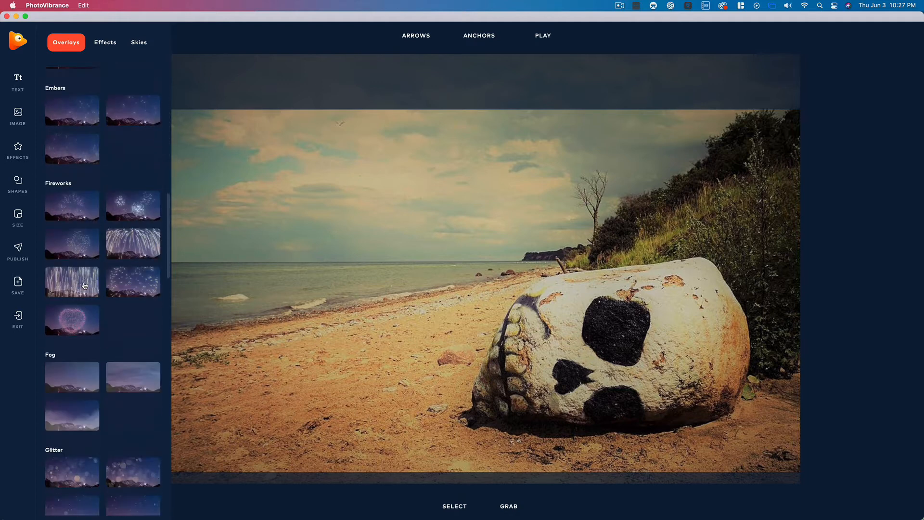
pyautogui.scroll(-15, 84, 285)
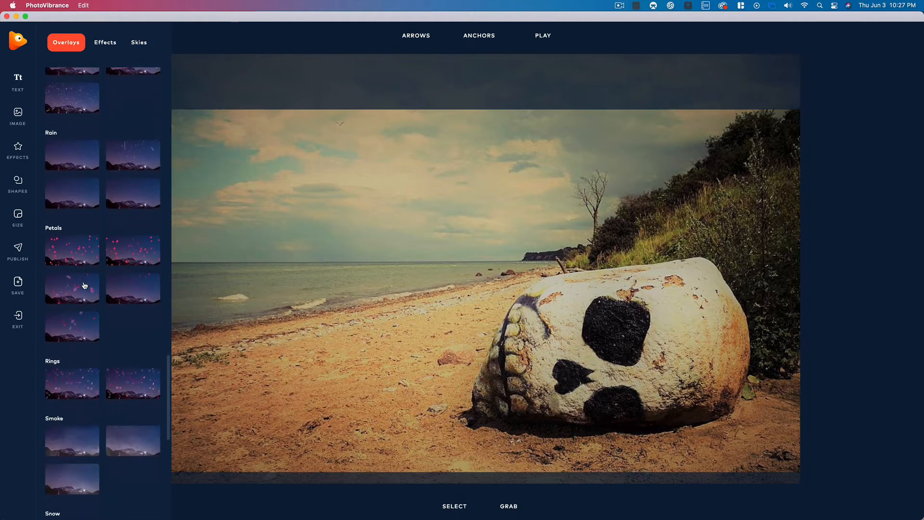
pyautogui.scroll(-4, 84, 286)
pyautogui.scroll(15, 83, 281)
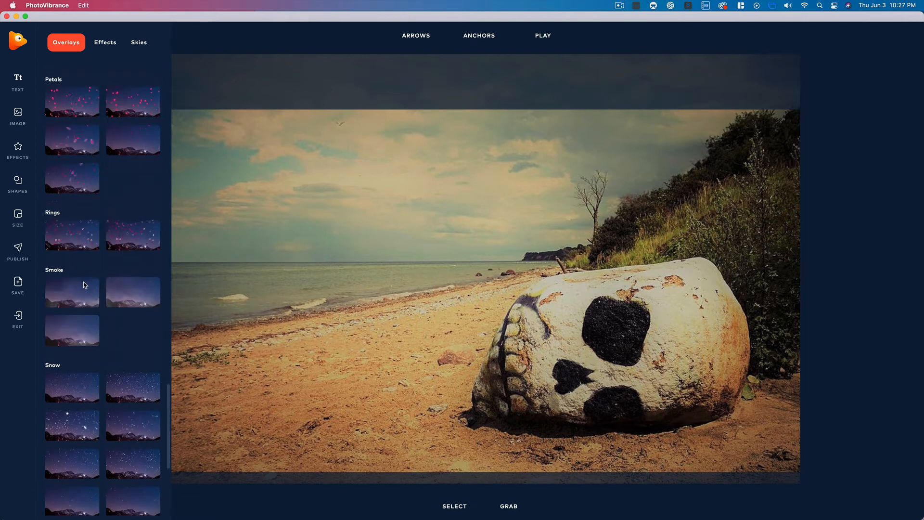
# - Review the available shapes, the output size options and the publishing settings
pyautogui.click(19, 187)
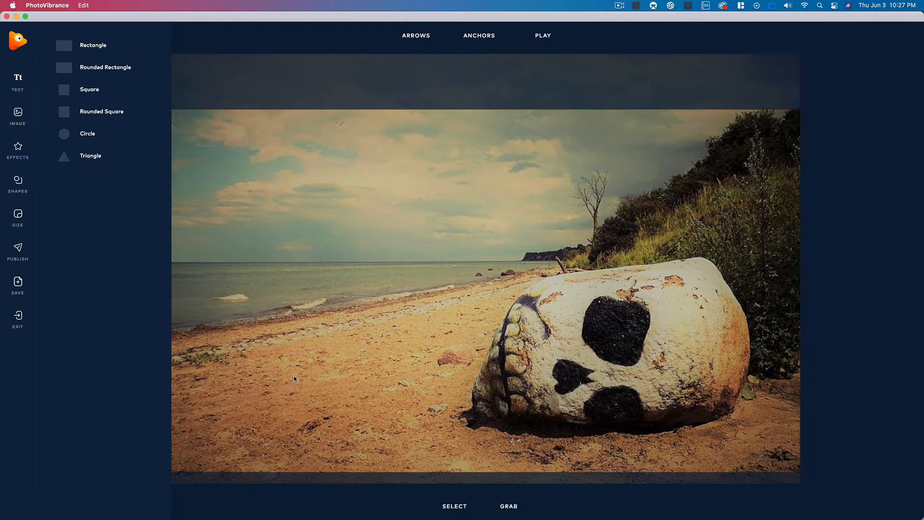
pyautogui.click(18, 217)
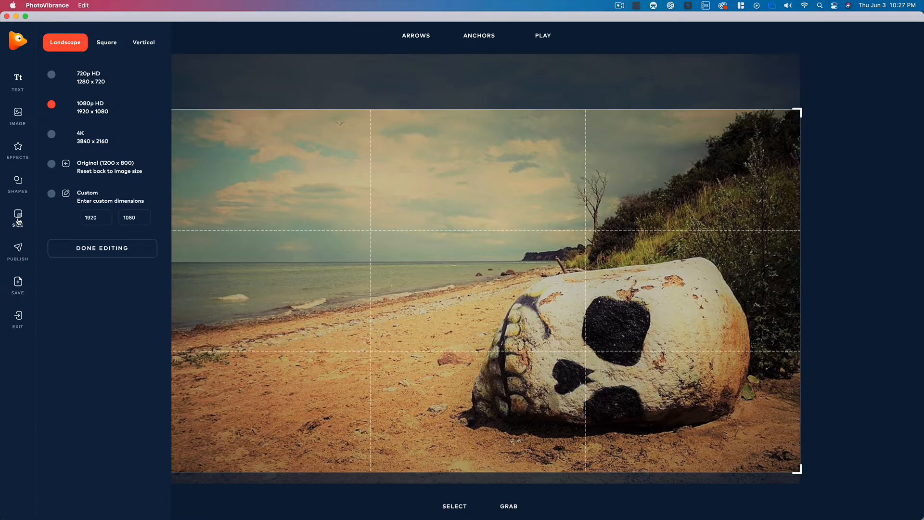
pyautogui.click(99, 135)
pyautogui.click(19, 249)
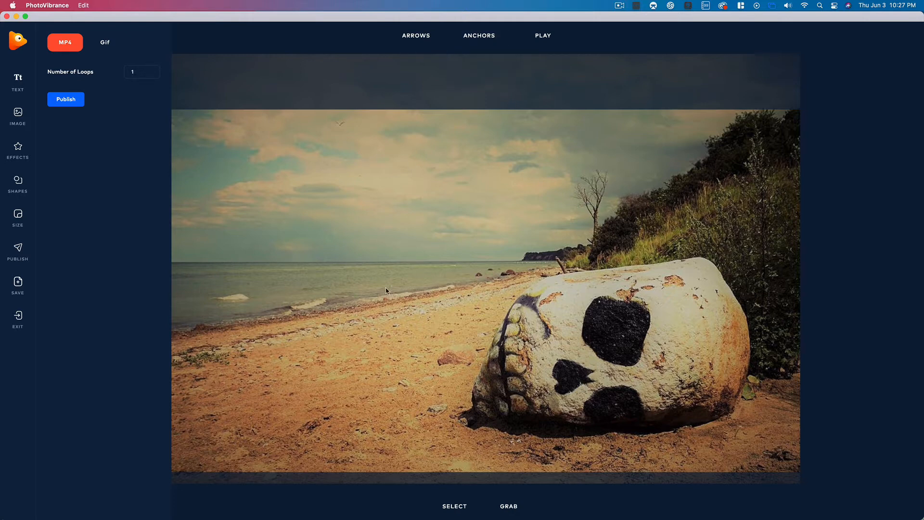
# - Place single anchors along the sea horizon, from the image's left edge toward the headland
pyautogui.scroll(2, 287, 291)
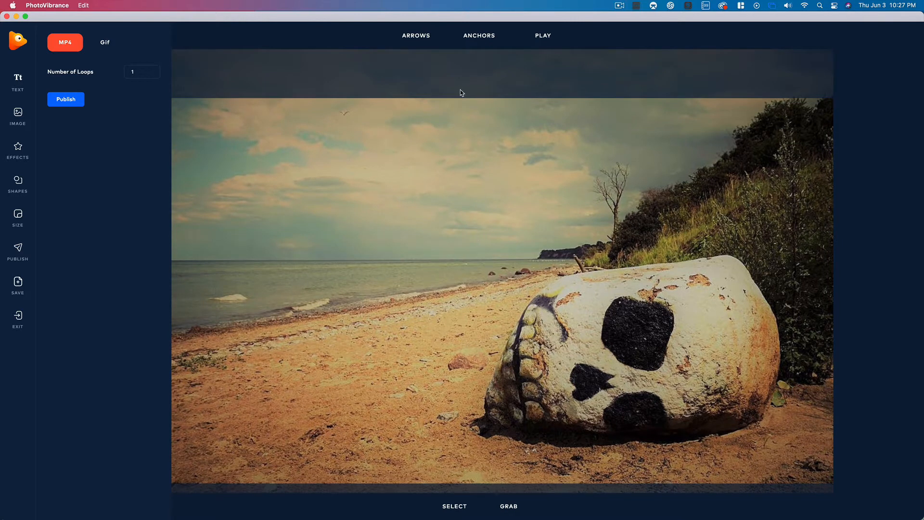
pyautogui.moveTo(483, 44)
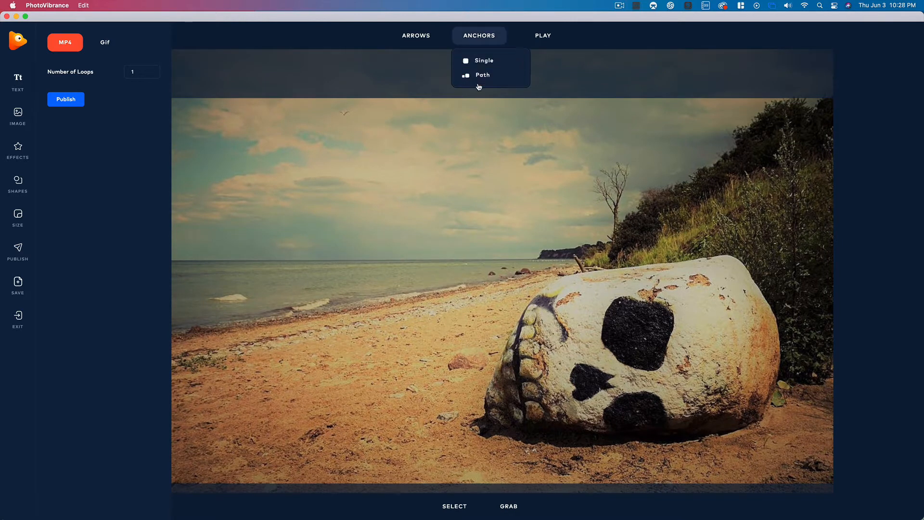
pyautogui.click(484, 61)
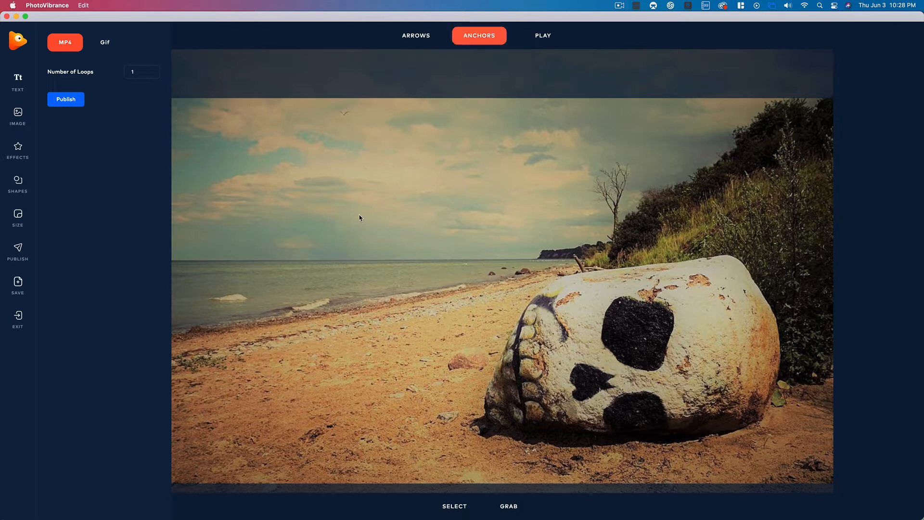
pyautogui.click(174, 261)
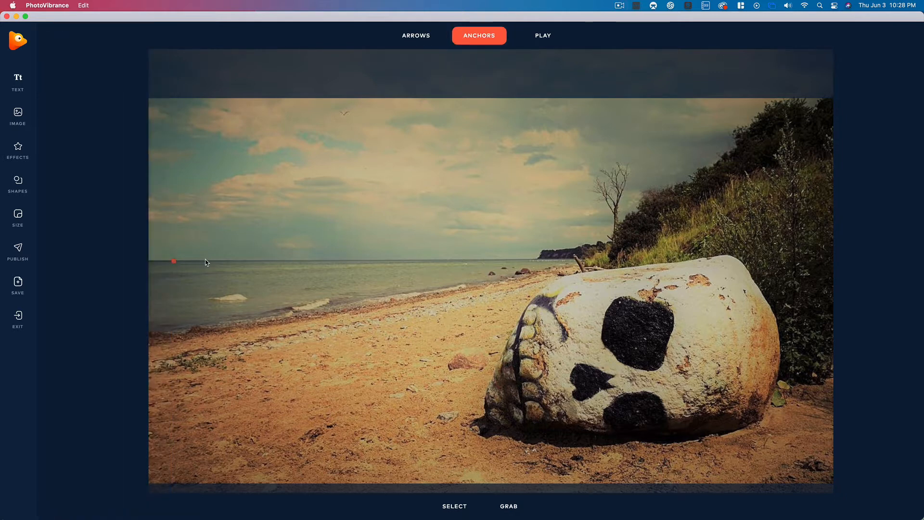
pyautogui.click(206, 261)
pyautogui.click(270, 262)
pyautogui.click(417, 261)
pyautogui.click(484, 261)
# - Place single anchors along the shoreline, from the headland back to the image's left edge
pyautogui.click(538, 270)
pyautogui.click(524, 268)
pyautogui.click(486, 283)
pyautogui.click(407, 299)
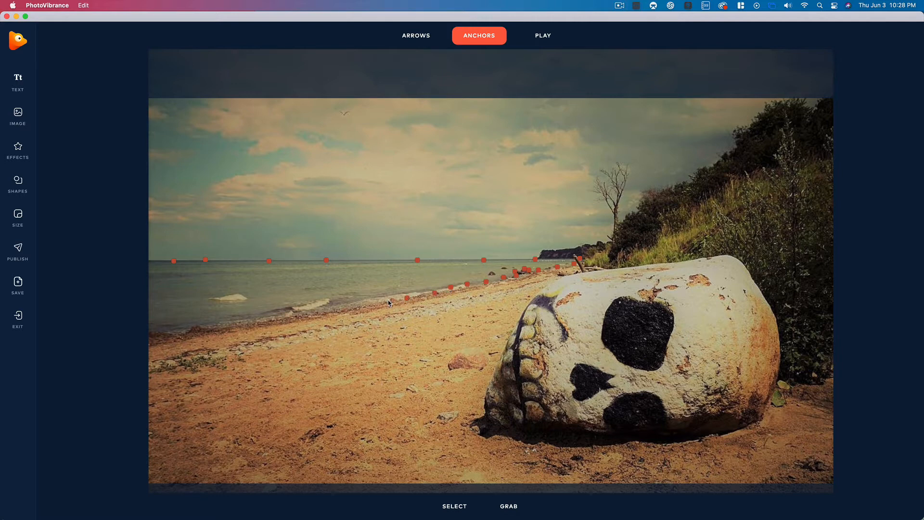
pyautogui.click(363, 307)
pyautogui.click(279, 319)
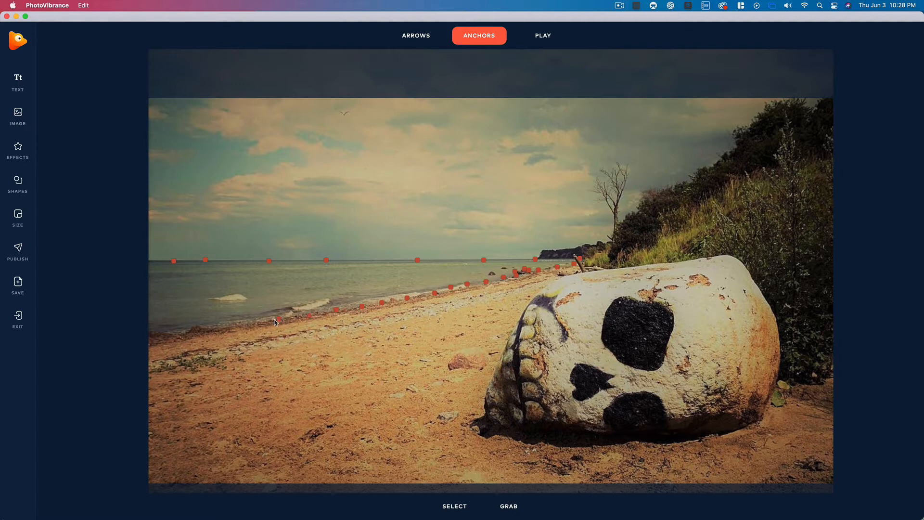
pyautogui.click(200, 330)
# - Add single motion arrows pointing rightward over the left part of the sea and along the water just below the horizon
pyautogui.click(428, 39)
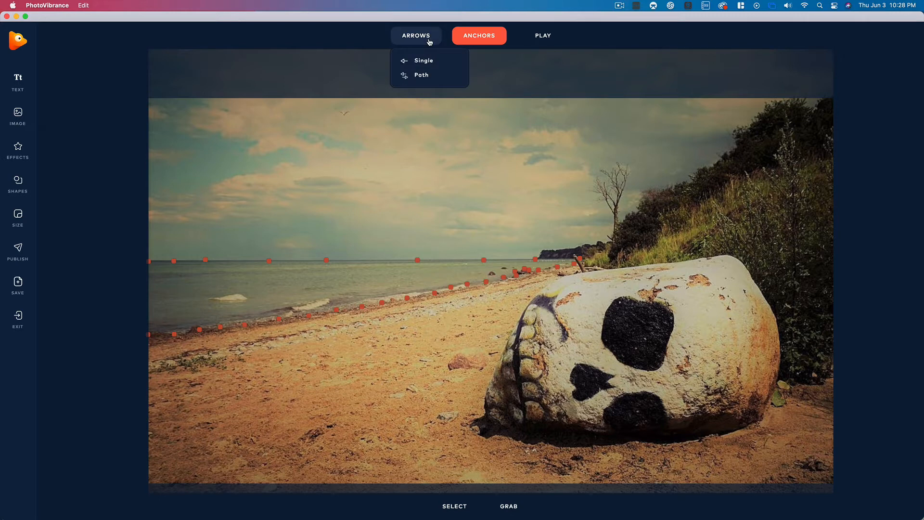
pyautogui.click(423, 60)
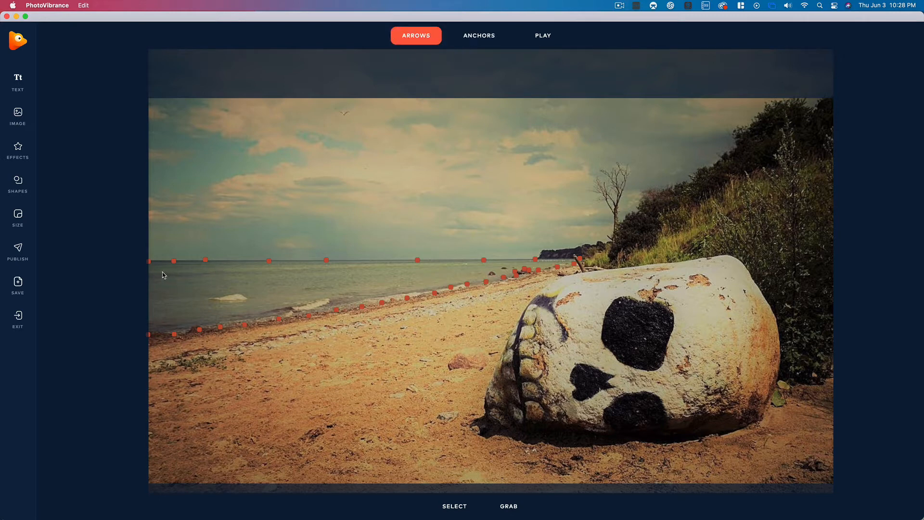
pyautogui.moveTo(160, 271)
pyautogui.mouseDown()
pyautogui.moveTo(192, 280)
pyautogui.moveTo(183, 295)
pyautogui.moveTo(193, 296)
pyautogui.moveTo(176, 305)
pyautogui.moveTo(192, 308)
pyautogui.moveTo(177, 321)
pyautogui.moveTo(219, 319)
pyautogui.moveTo(237, 307)
pyautogui.moveTo(212, 278)
pyautogui.moveTo(242, 284)
pyautogui.moveTo(227, 269)
pyautogui.moveTo(263, 276)
pyautogui.moveTo(407, 267)
pyautogui.mouseUp()
pyautogui.moveTo(417, 265); pyautogui.dragTo(459, 270)
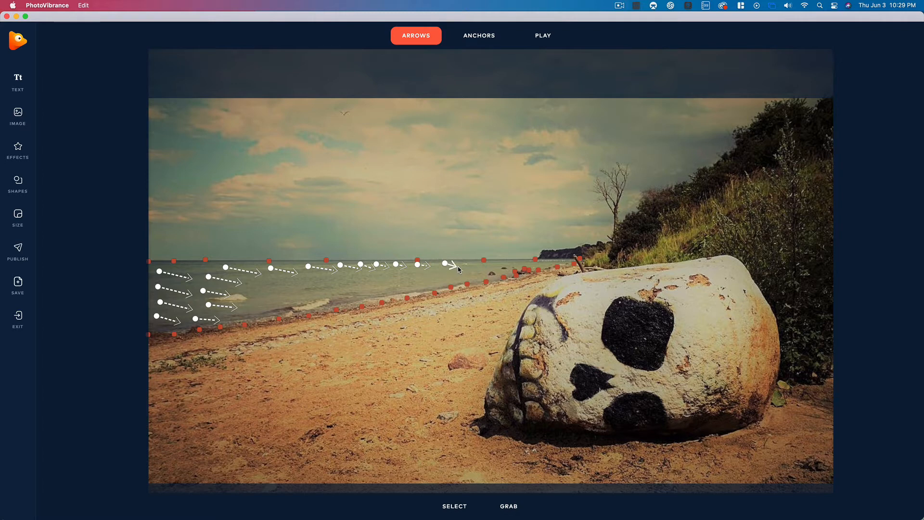
pyautogui.click(430, 265)
pyautogui.click(435, 266)
pyautogui.moveTo(433, 264); pyautogui.dragTo(552, 268)
# - Fill the remaining water between the horizon and shoreline with rightward motion arrows and play the animation preview
pyautogui.moveTo(254, 283)
pyautogui.mouseDown()
pyautogui.moveTo(287, 291)
pyautogui.moveTo(246, 301)
pyautogui.moveTo(279, 319)
pyautogui.moveTo(329, 302)
pyautogui.moveTo(294, 306)
pyautogui.moveTo(330, 308)
pyautogui.moveTo(339, 294)
pyautogui.moveTo(309, 284)
pyautogui.moveTo(391, 282)
pyautogui.moveTo(354, 298)
pyautogui.moveTo(365, 302)
pyautogui.moveTo(404, 279)
pyautogui.moveTo(419, 293)
pyautogui.moveTo(409, 291)
pyautogui.moveTo(493, 277)
pyautogui.moveTo(464, 279)
pyautogui.moveTo(474, 279)
pyautogui.mouseUp()
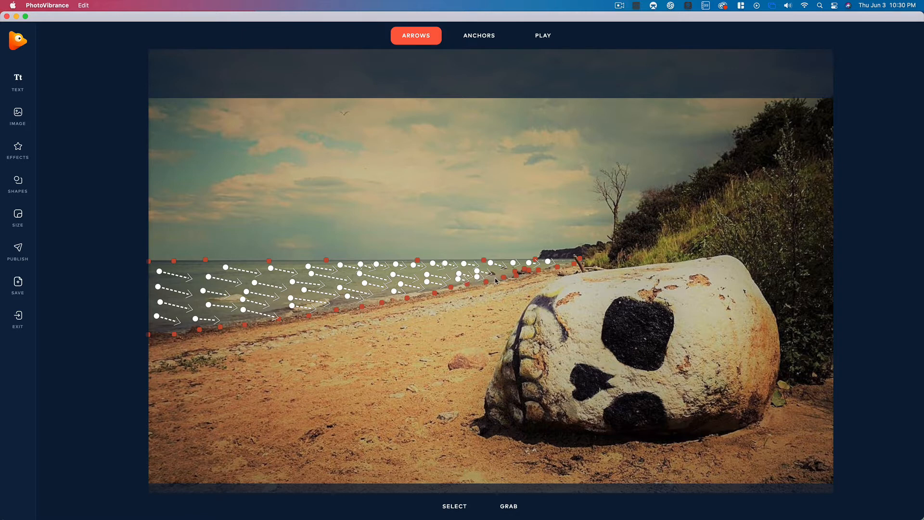
pyautogui.moveTo(498, 273); pyautogui.dragTo(512, 277)
pyautogui.click(536, 41)
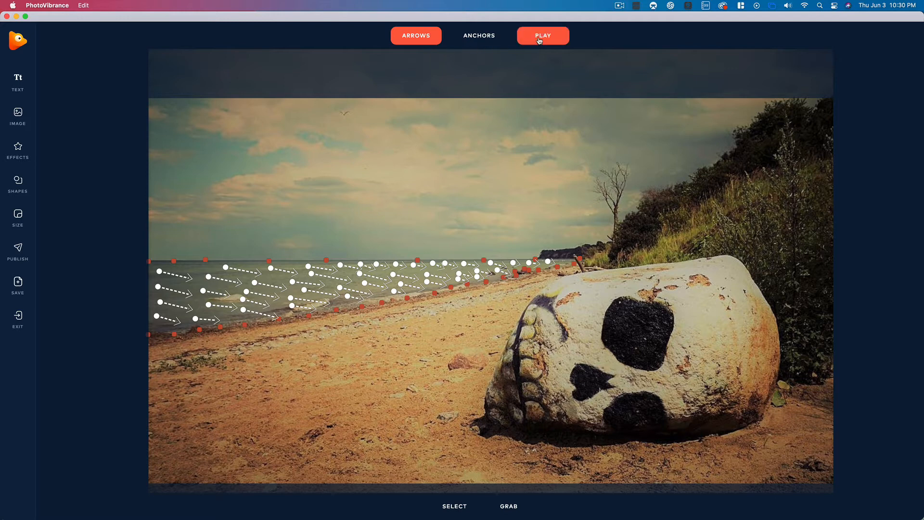
pyautogui.moveTo(189, 267); pyautogui.dragTo(224, 275)
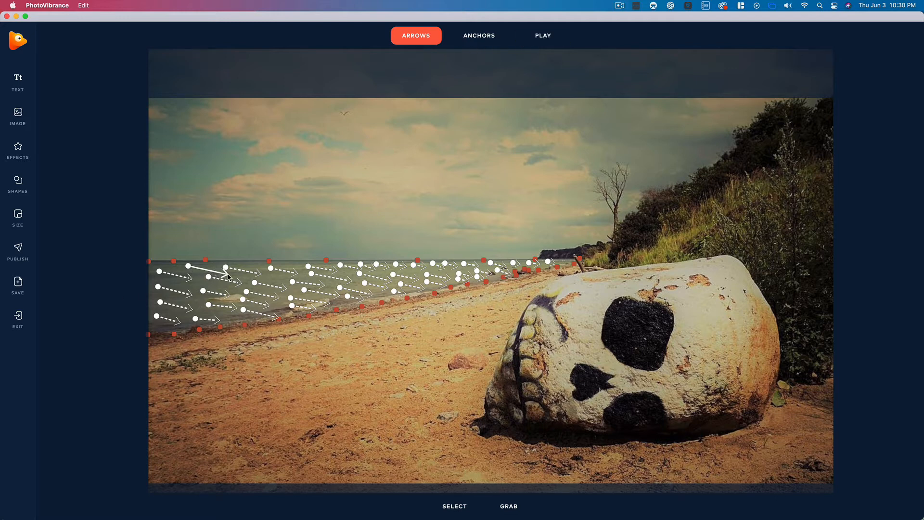
pyautogui.click(531, 39)
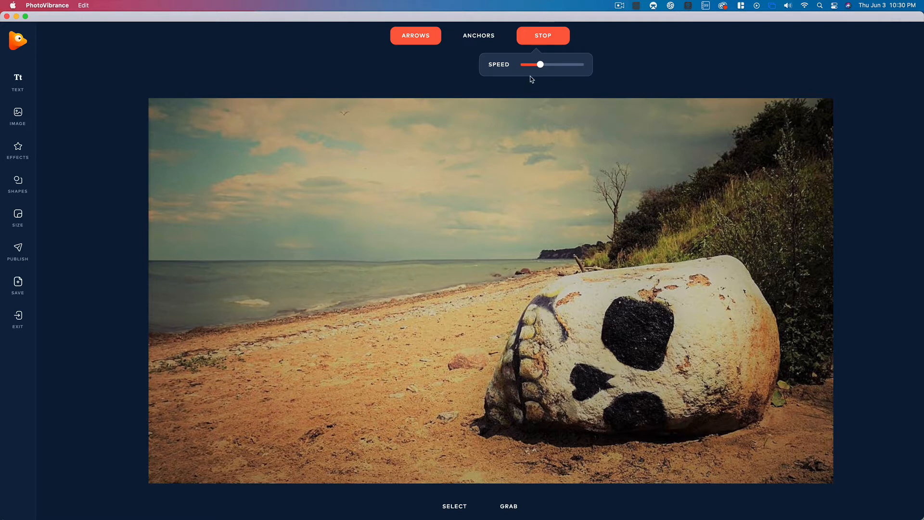
# - Raise the speed of the playing motion animation to about two thirds of its range
pyautogui.moveTo(540, 64); pyautogui.dragTo(578, 65)
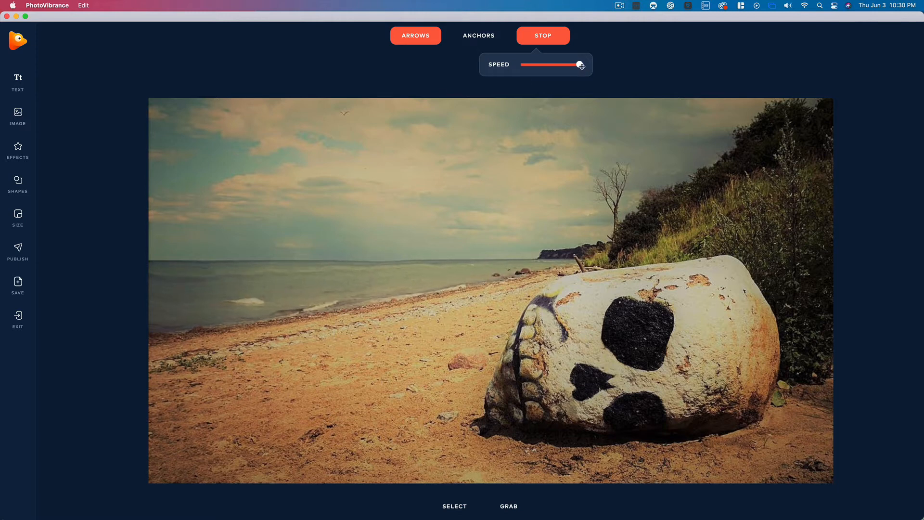
pyautogui.moveTo(581, 66); pyautogui.dragTo(560, 65)
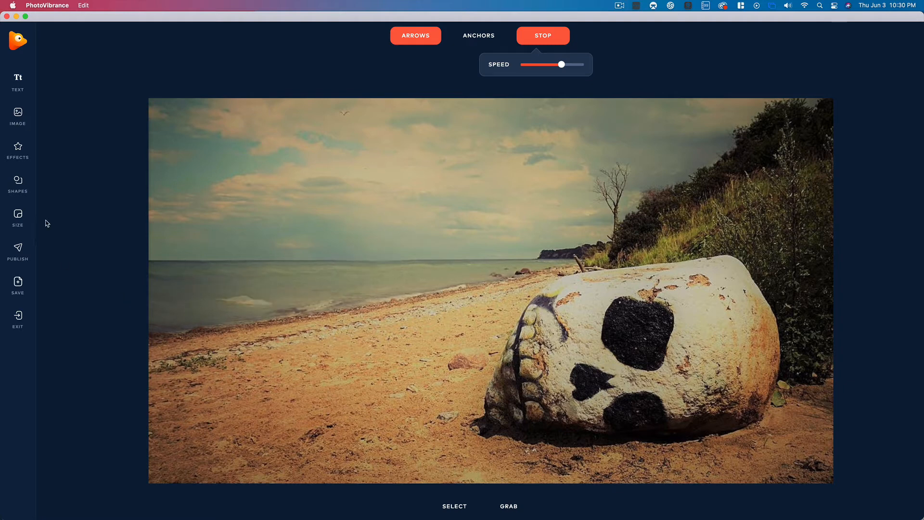
# - Browse the overlays and add the fog-b overlay from the Fog group over the photo
pyautogui.click(18, 150)
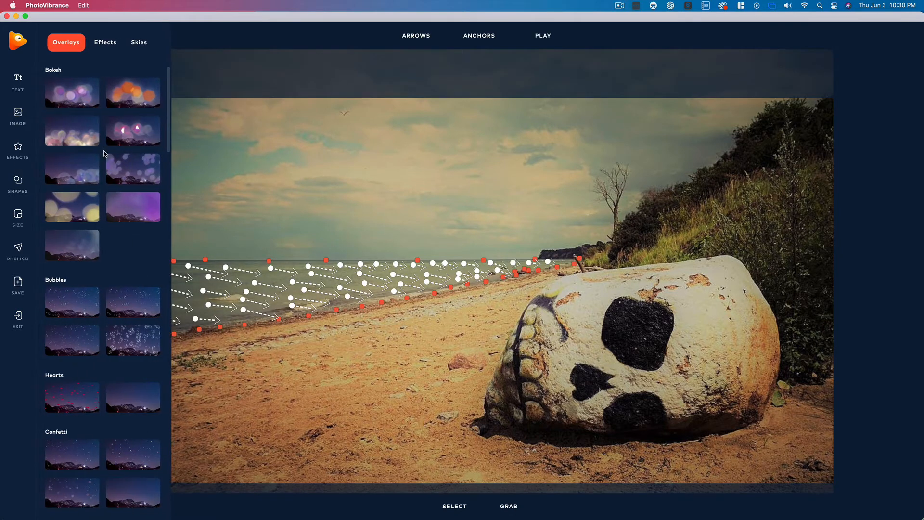
pyautogui.scroll(-2, 108, 280)
pyautogui.scroll(2, 108, 280)
pyautogui.scroll(-6, 75, 211)
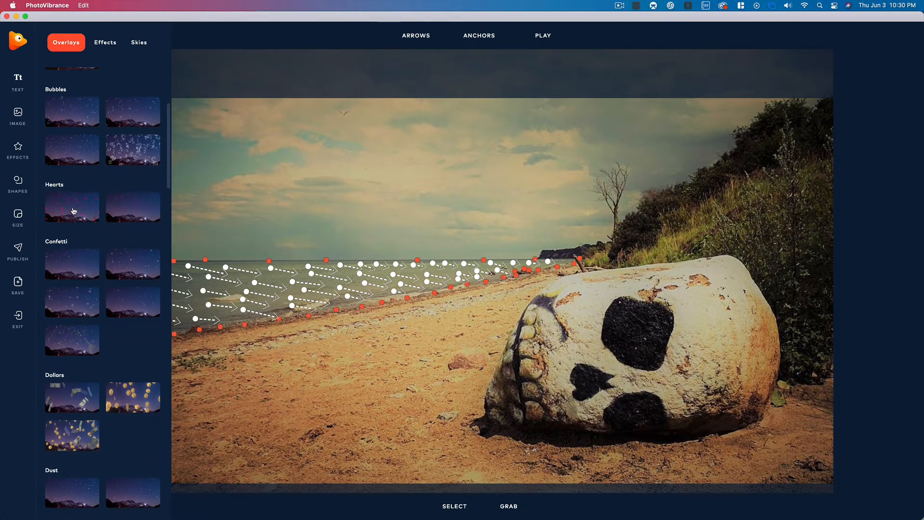
pyautogui.scroll(-7, 72, 269)
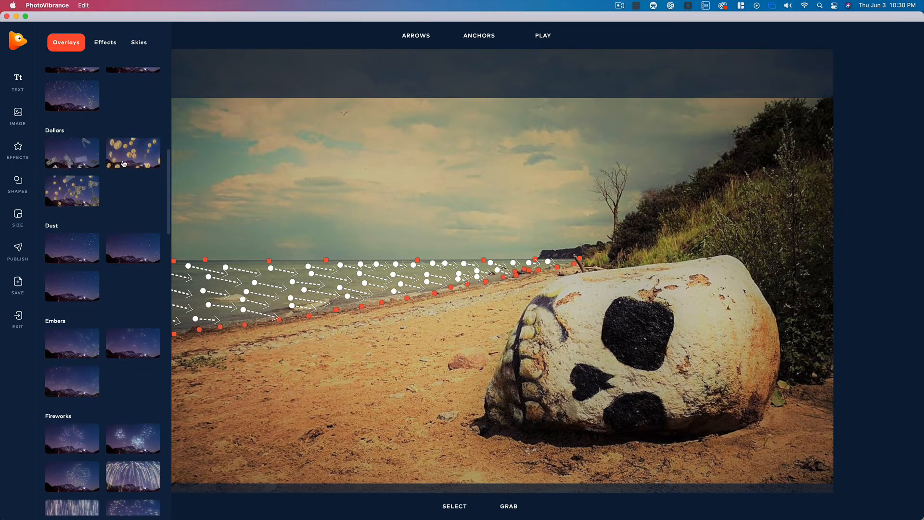
pyautogui.scroll(-3, 72, 253)
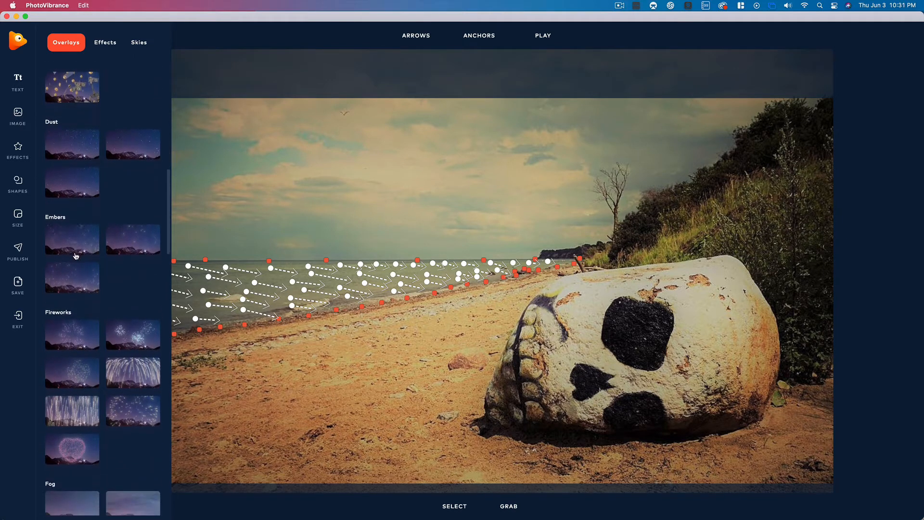
pyautogui.scroll(-6, 75, 260)
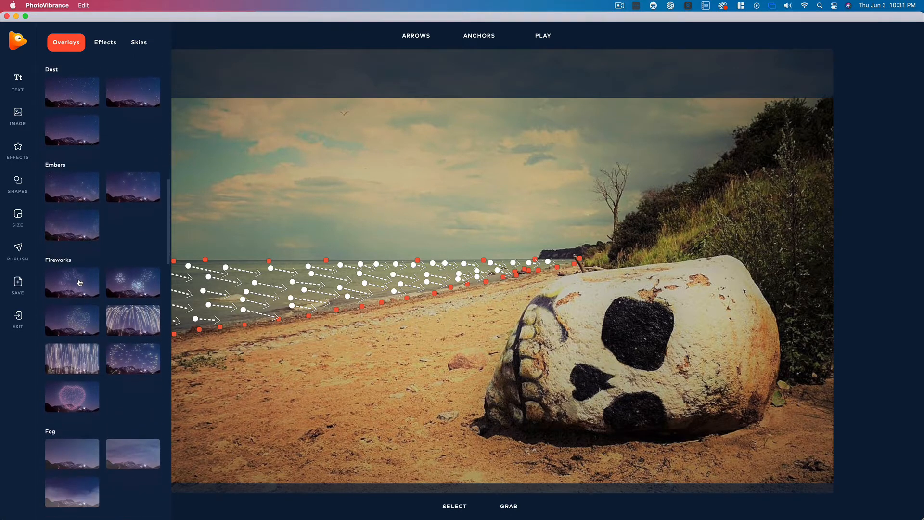
pyautogui.scroll(-3, 74, 259)
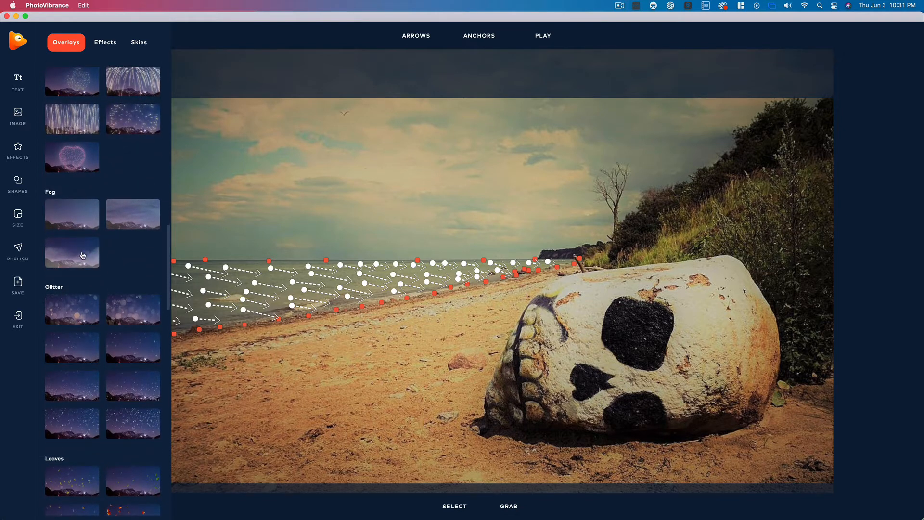
pyautogui.click(130, 218)
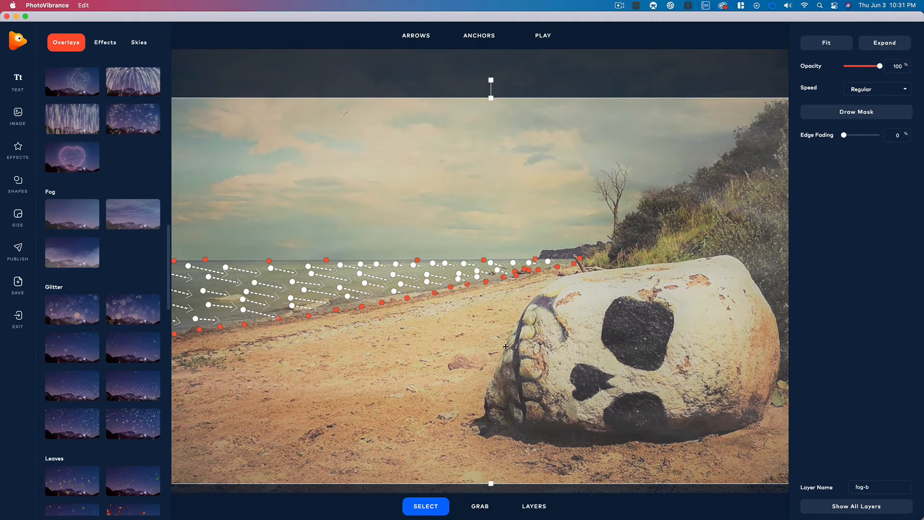
# - Try the fog-b overlay at 63% opacity in the playing preview and delete the overlay
pyautogui.click(549, 39)
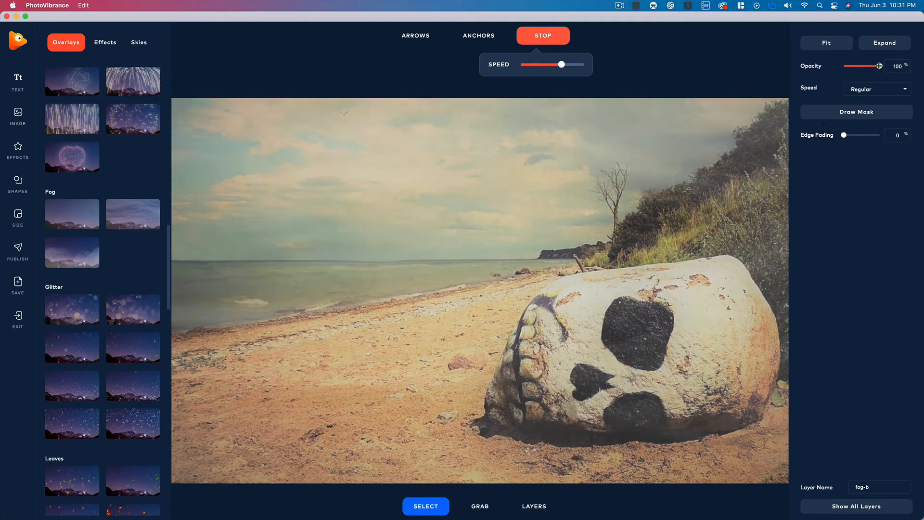
pyautogui.moveTo(880, 66); pyautogui.dragTo(866, 66)
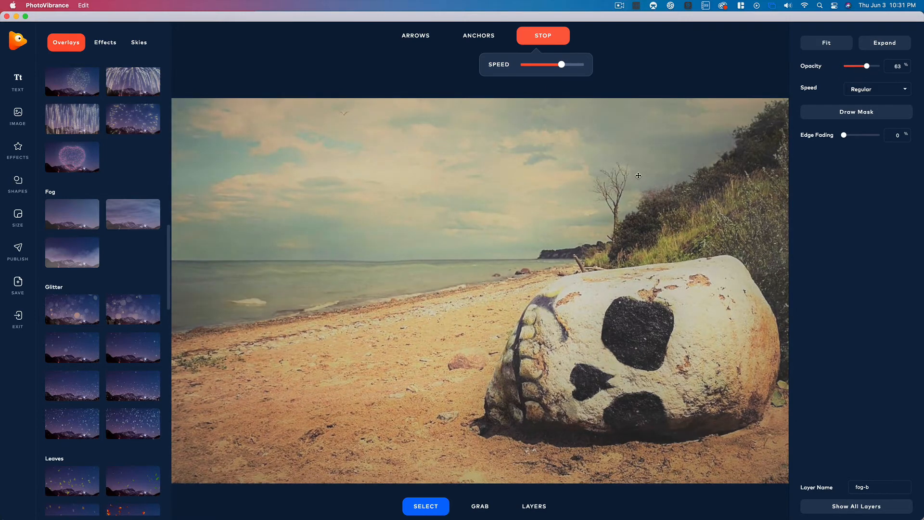
pyautogui.click(563, 225)
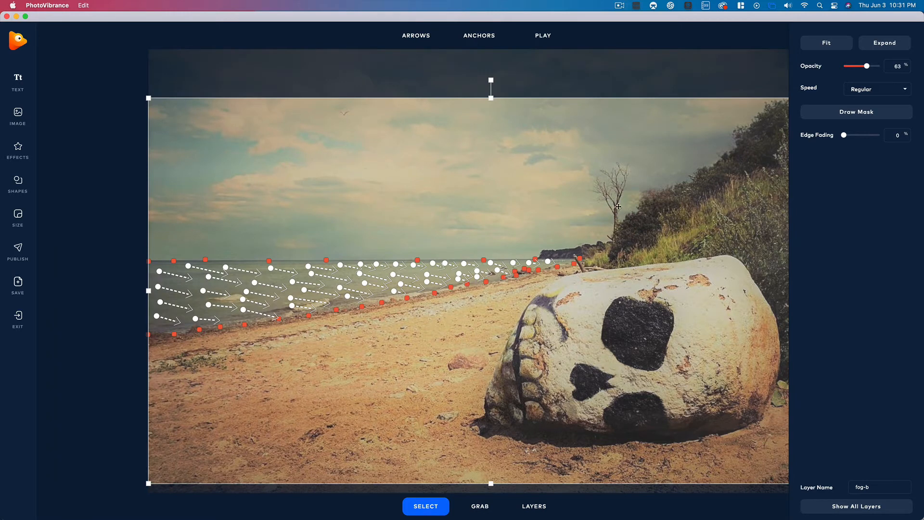
pyautogui.press('Delete')
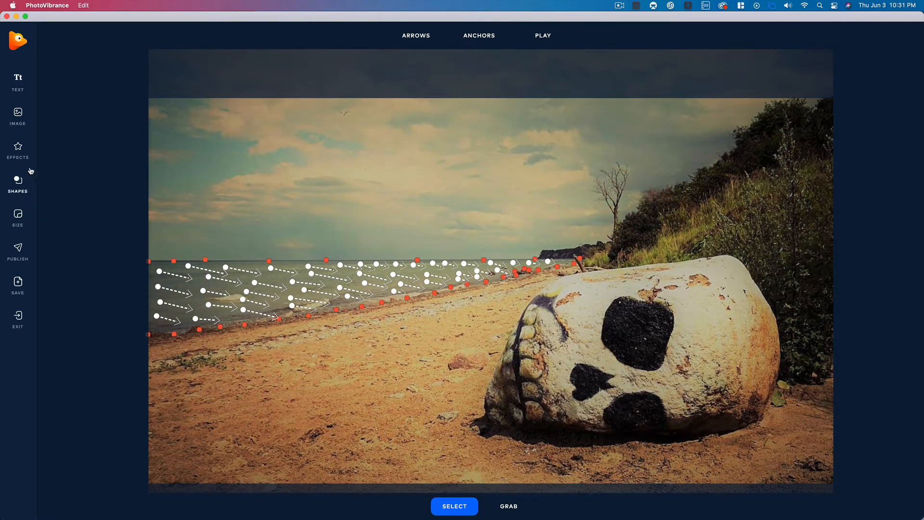
# - Add the fog-c overlay from the Fog group of overlays over the beach photo
pyautogui.click(21, 155)
pyautogui.scroll(-8, 96, 271)
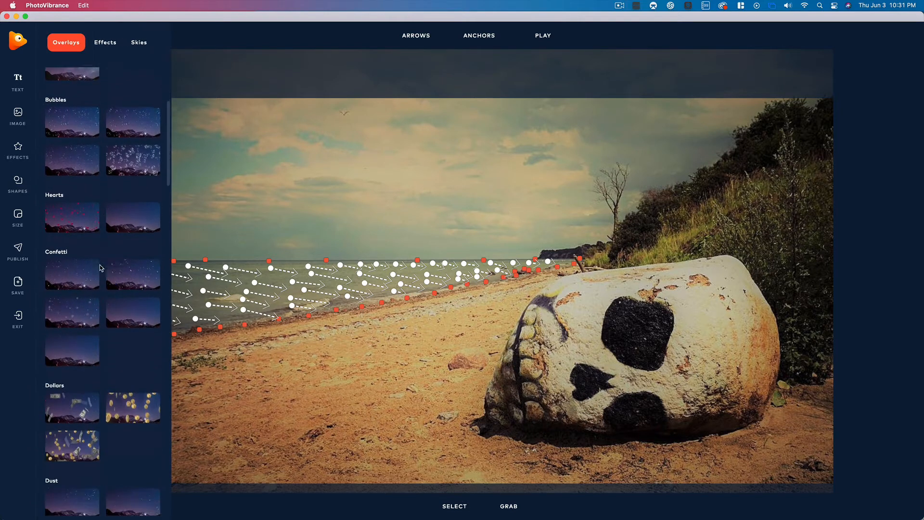
pyautogui.scroll(-10, 96, 271)
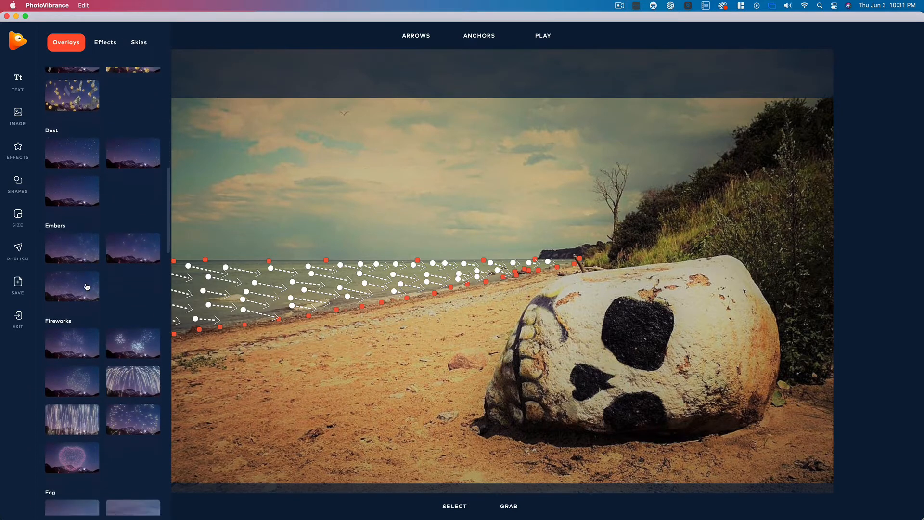
pyautogui.scroll(-8, 87, 286)
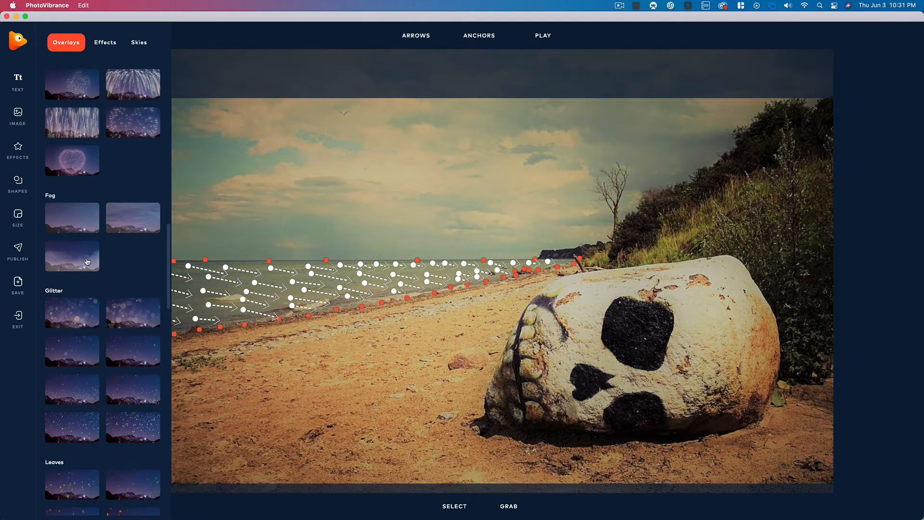
pyautogui.click(76, 261)
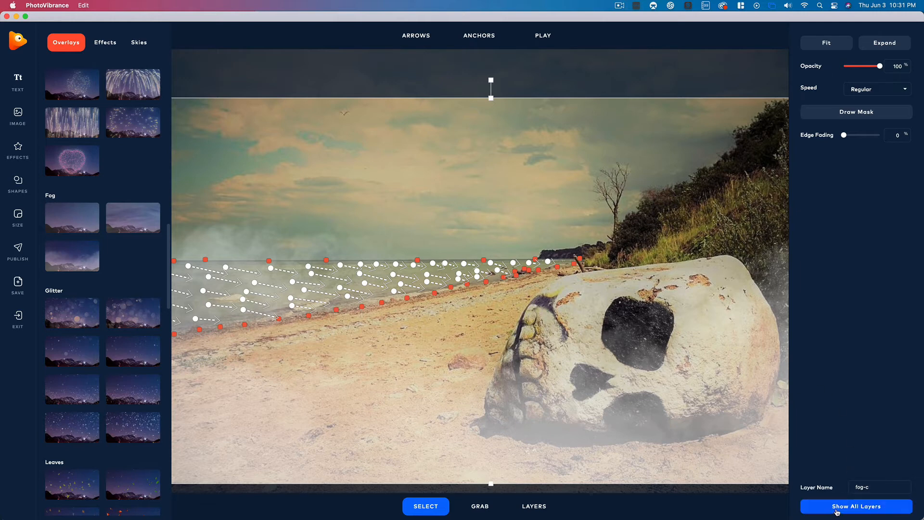
# - Delete the duplicate fog-c layer from the layer list and preview the animation
pyautogui.click(837, 509)
pyautogui.click(836, 60)
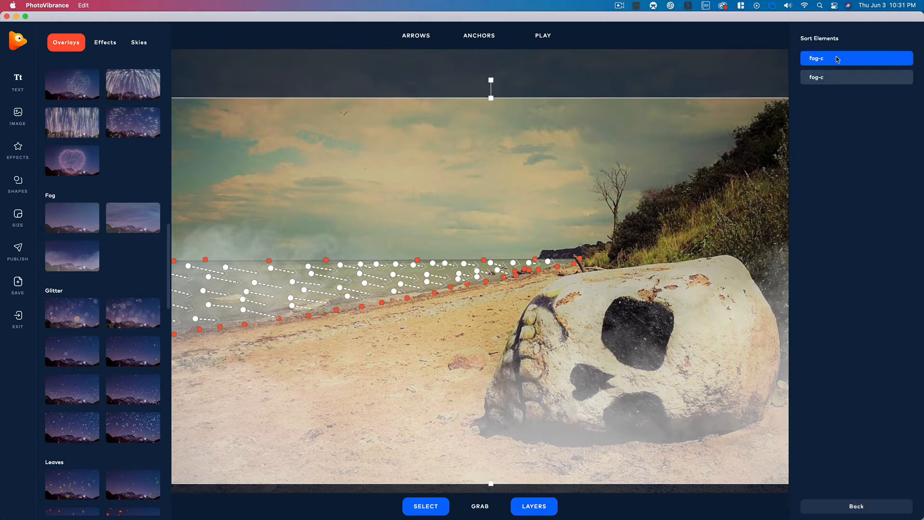
pyautogui.press('Delete')
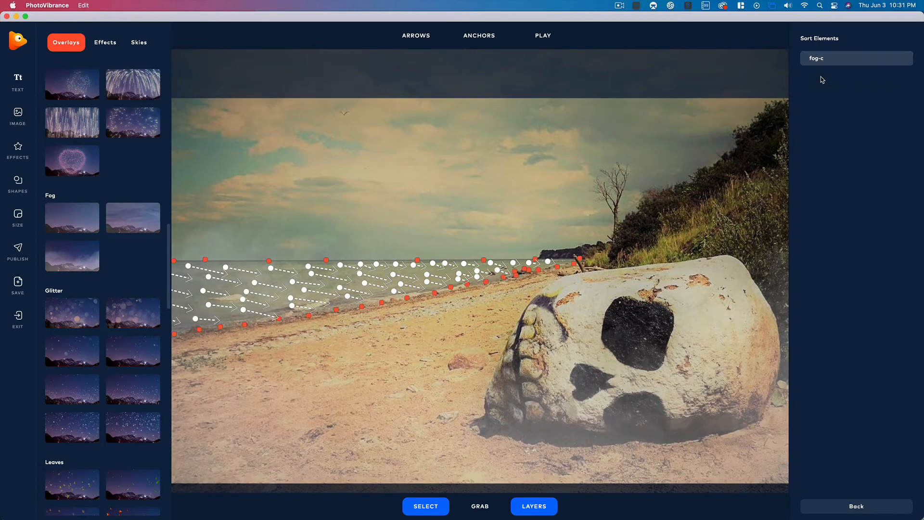
pyautogui.click(542, 36)
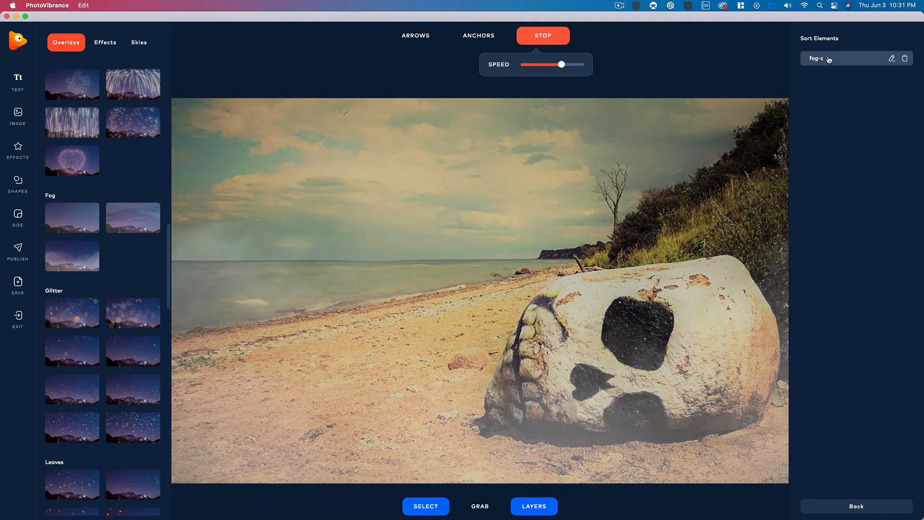
pyautogui.click(861, 509)
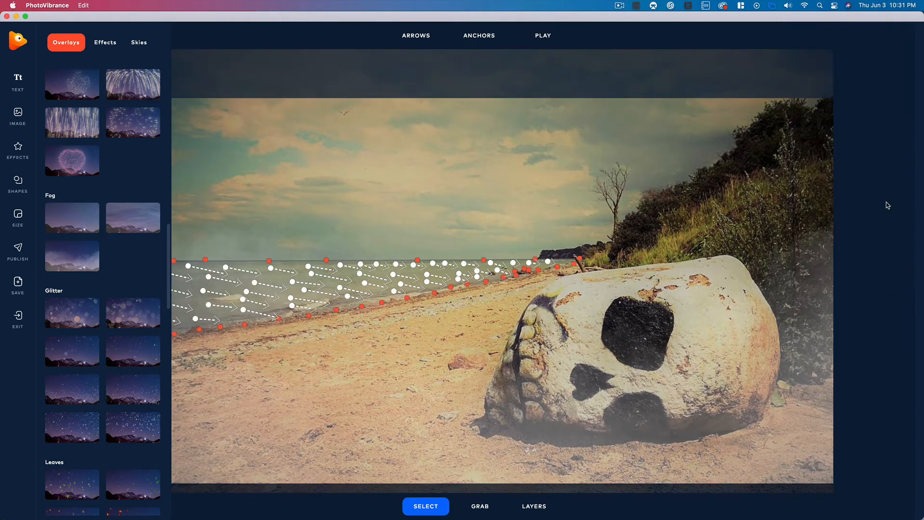
# - Set the fog-c overlay's speed to Fast and preview the animation
pyautogui.click(605, 256)
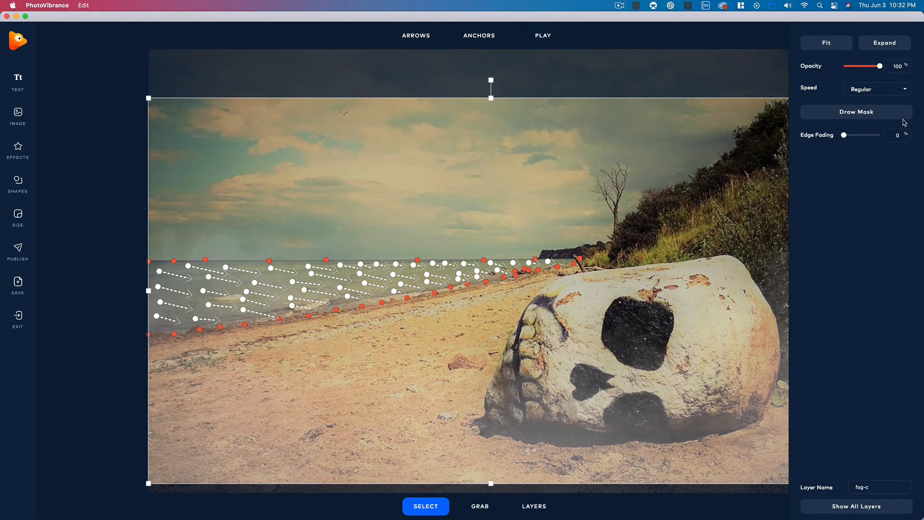
pyautogui.click(879, 92)
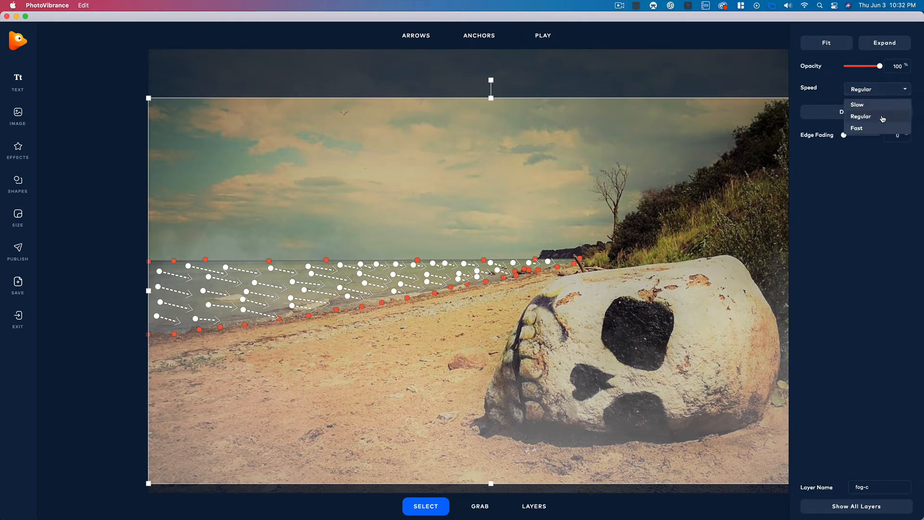
pyautogui.click(875, 129)
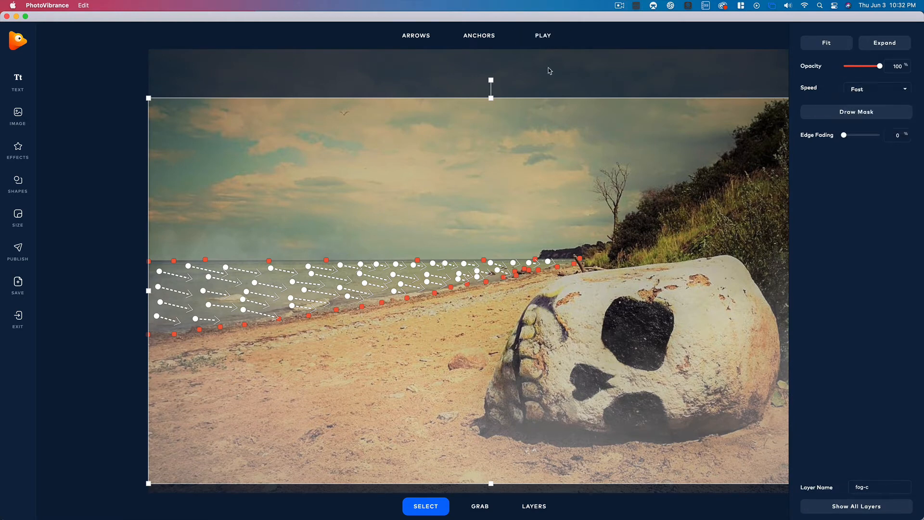
pyautogui.click(546, 41)
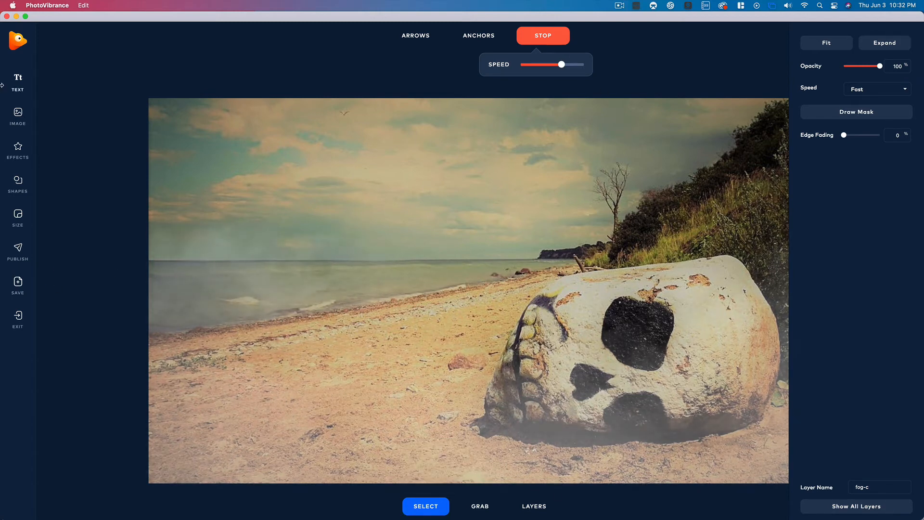
# - Add a text element in the sky above the sea and change its wording to "Beach Escape"
pyautogui.click(19, 83)
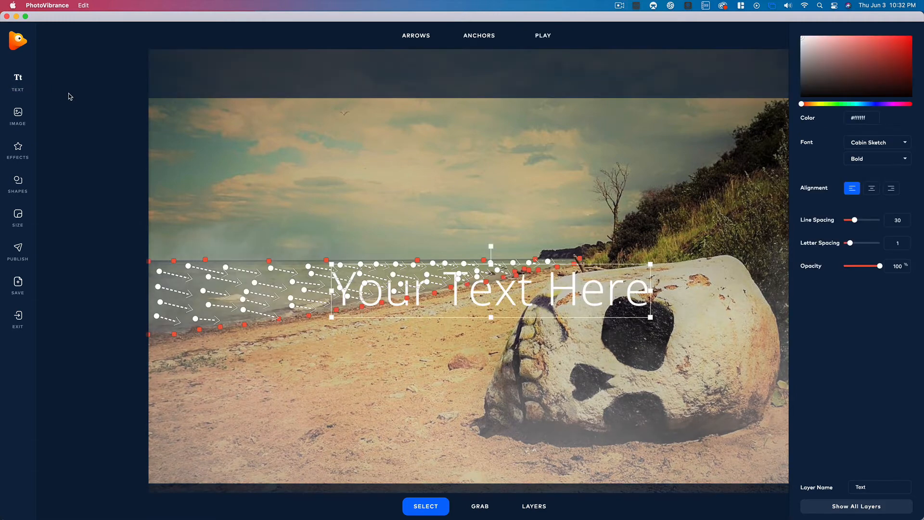
pyautogui.moveTo(466, 315); pyautogui.dragTo(315, 165)
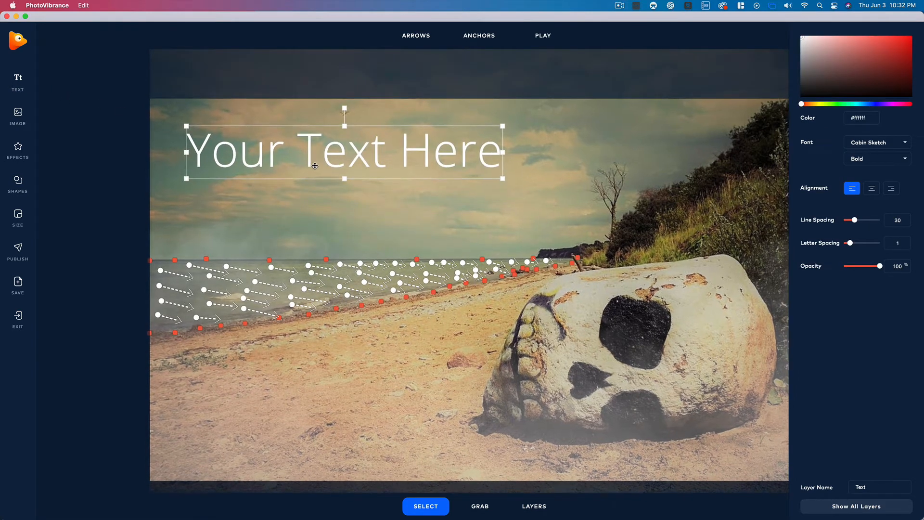
pyautogui.doubleClick(310, 163)
pyautogui.write('Bea')
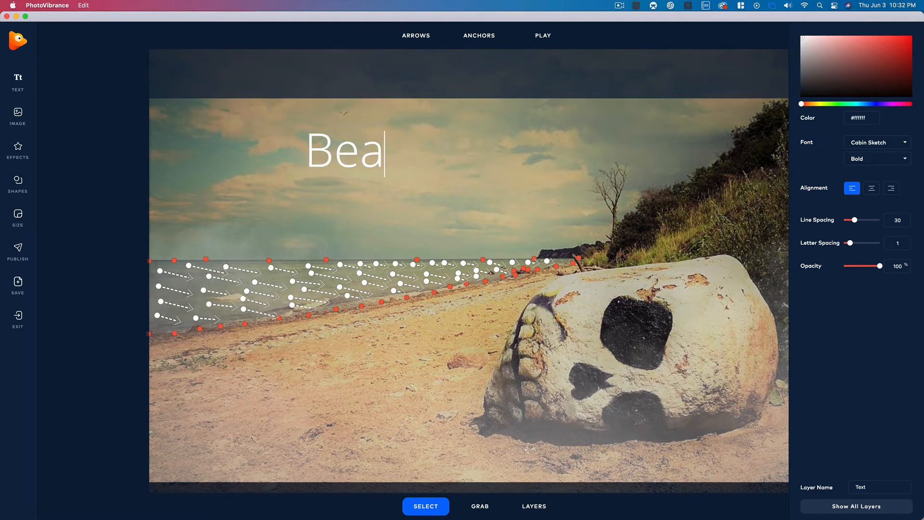
pyautogui.write('ch Escape')
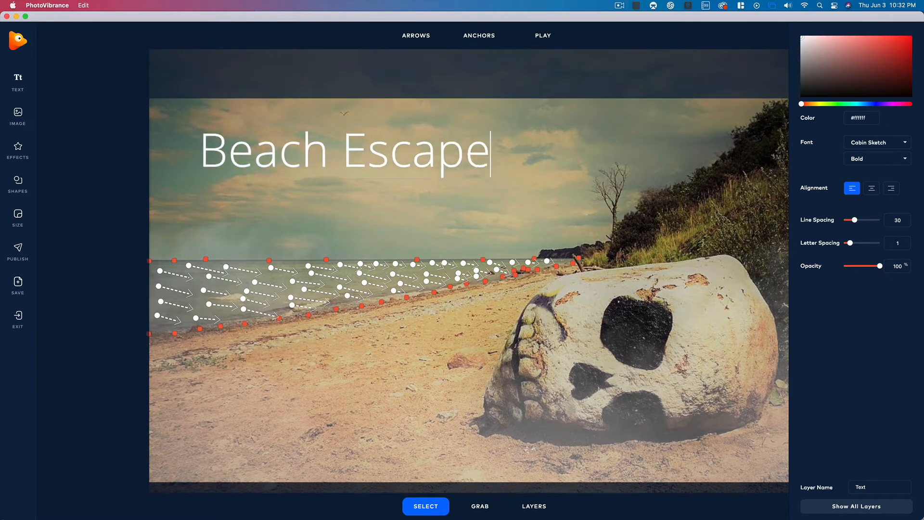
# - Try Bebas Neue on the whole "Beach Escape" title and set its font to Cabin Sketch
pyautogui.press('super+a')
pyautogui.click(880, 143)
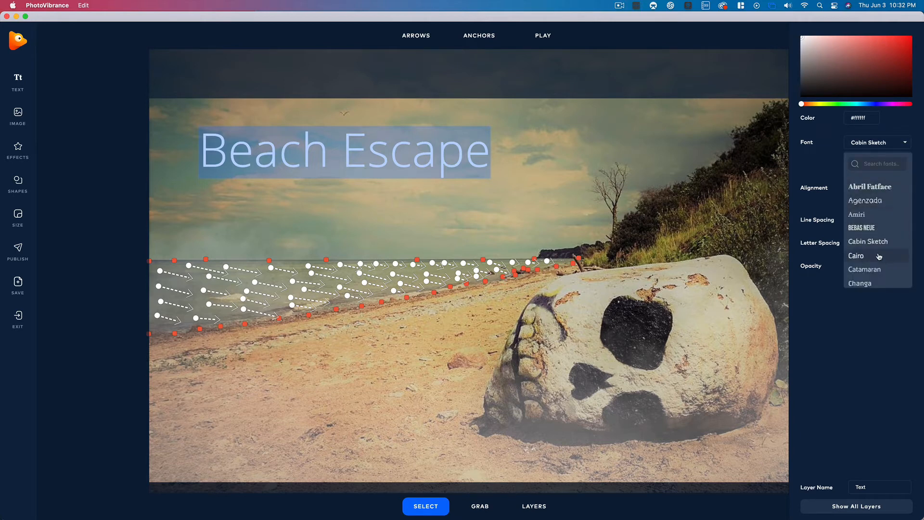
pyautogui.click(865, 230)
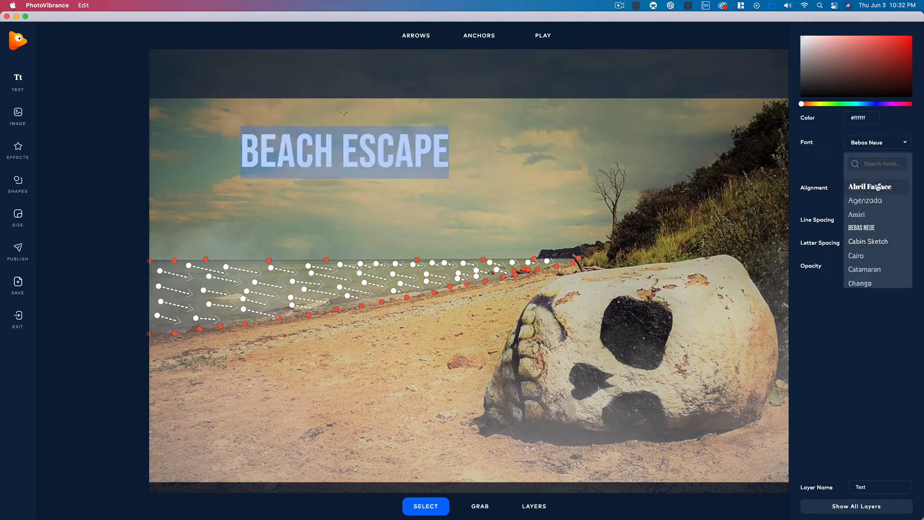
pyautogui.click(882, 245)
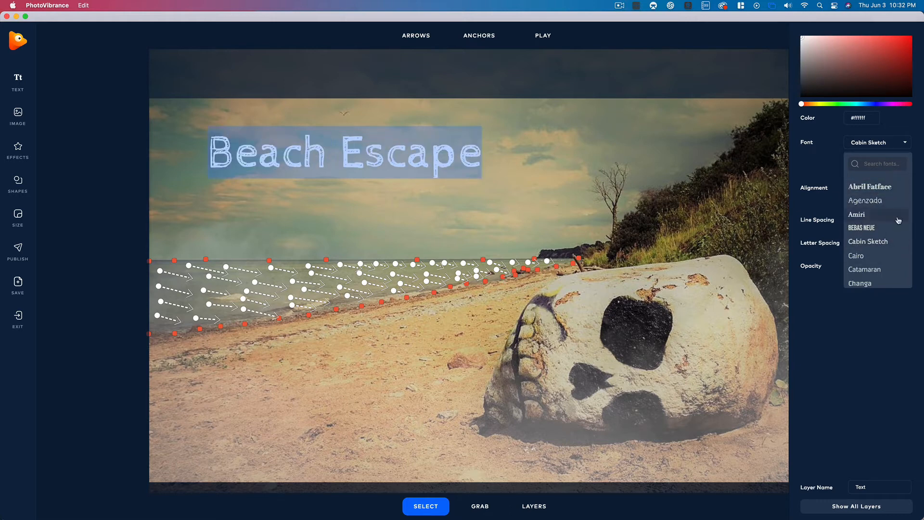
pyautogui.click(840, 329)
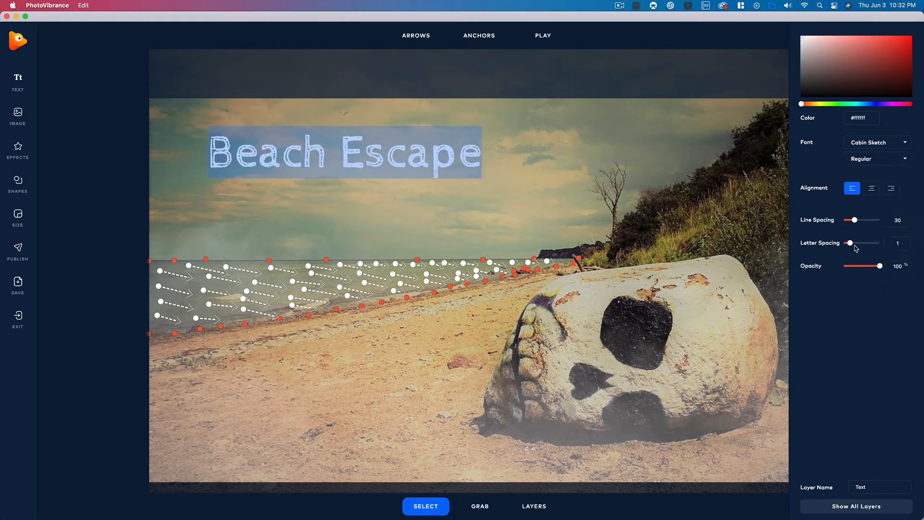
# - Set the title's letter spacing to 3, keep it left-aligned and color it dark red
pyautogui.moveTo(853, 243); pyautogui.dragTo(880, 266)
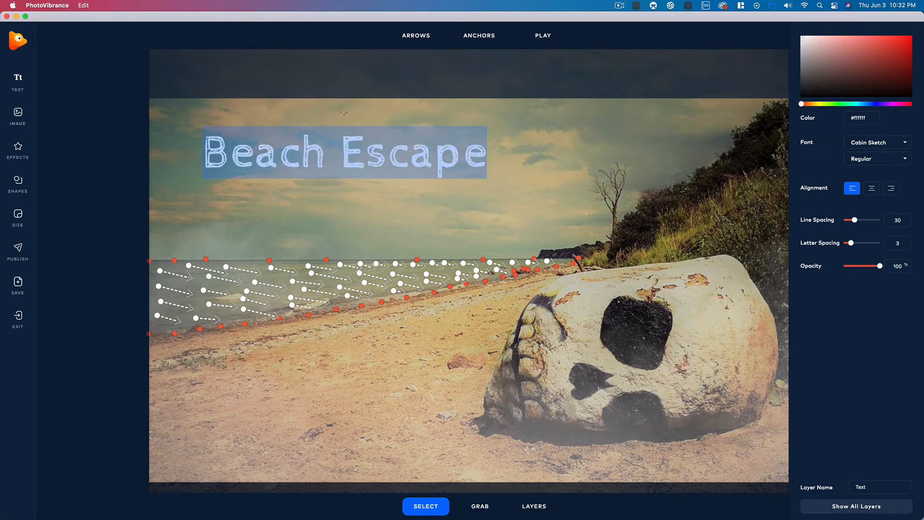
pyautogui.click(875, 198)
pyautogui.click(855, 191)
pyautogui.click(830, 84)
pyautogui.moveTo(839, 86); pyautogui.dragTo(903, 67)
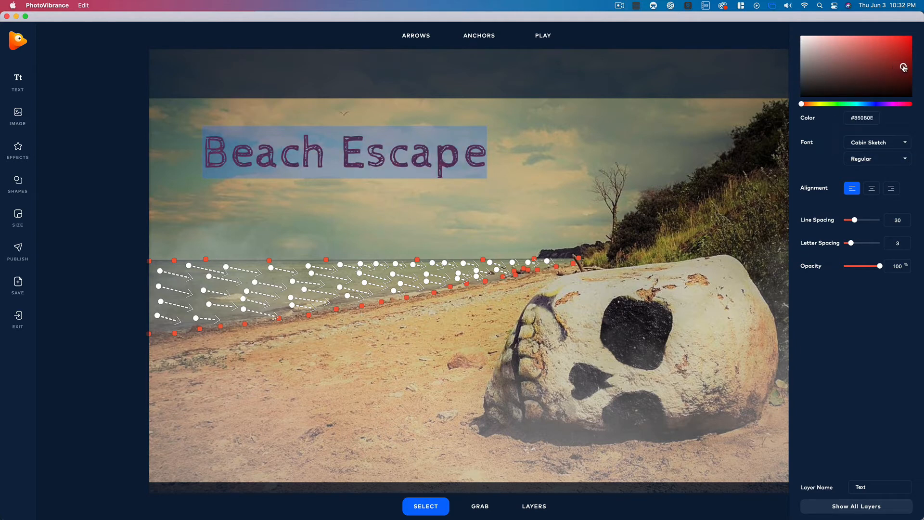
# - Finish editing the title and save the project to the Desktop as "beach"
pyautogui.click(591, 314)
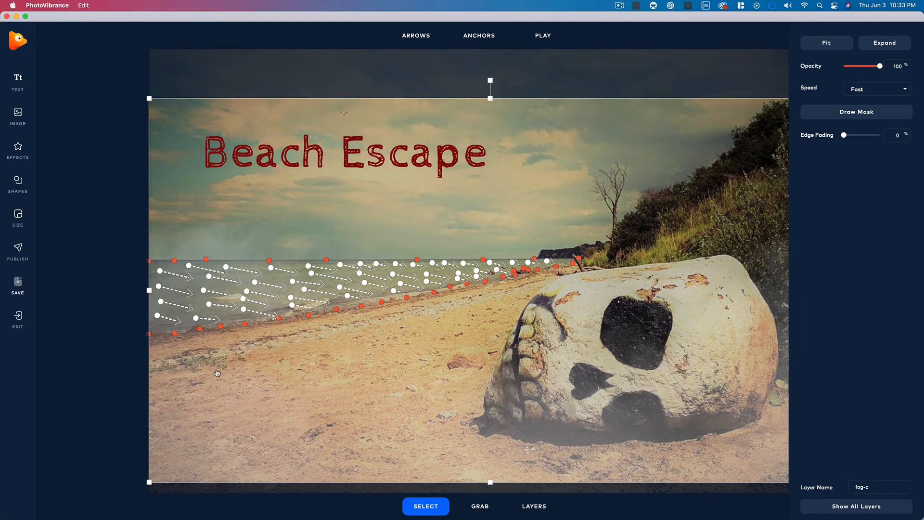
pyautogui.press('super+s')
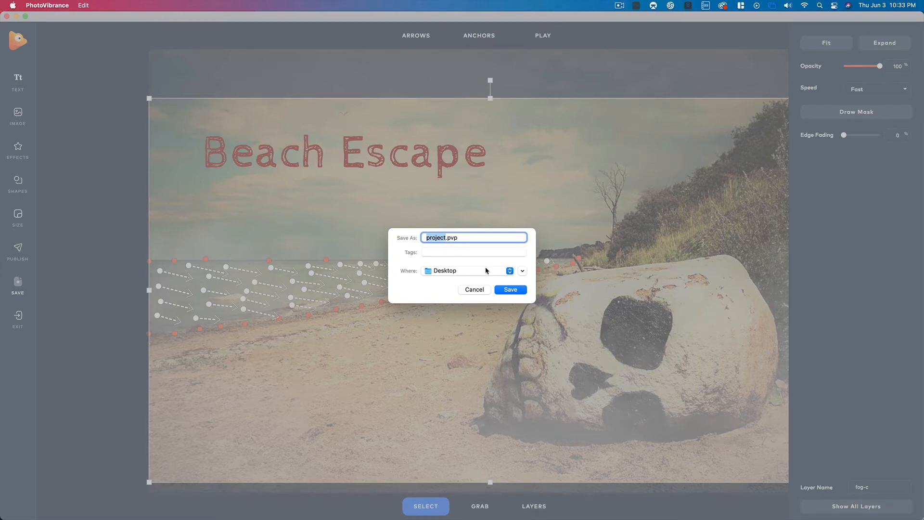
pyautogui.write('beach')
pyautogui.press('Return')
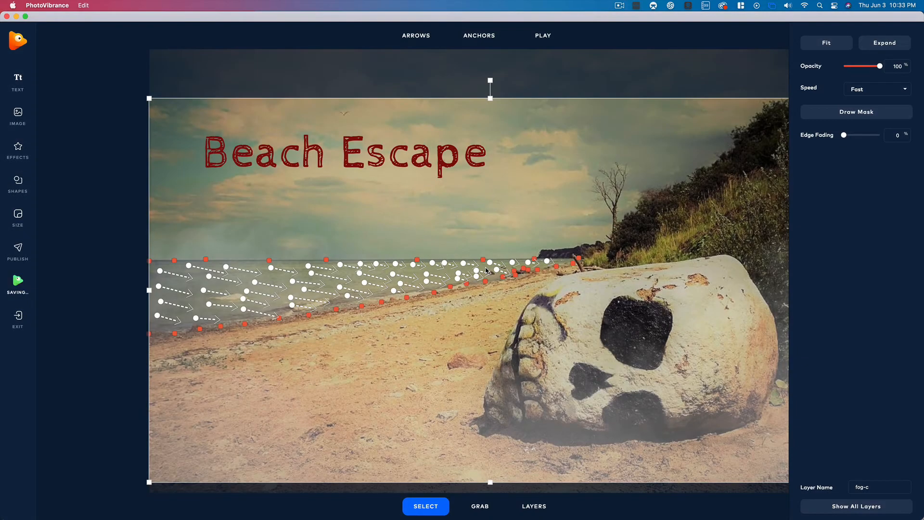
# - Publish the animation as an MP4 with 8 loops named "beach" on the Desktop, and exit the project
pyautogui.click(17, 253)
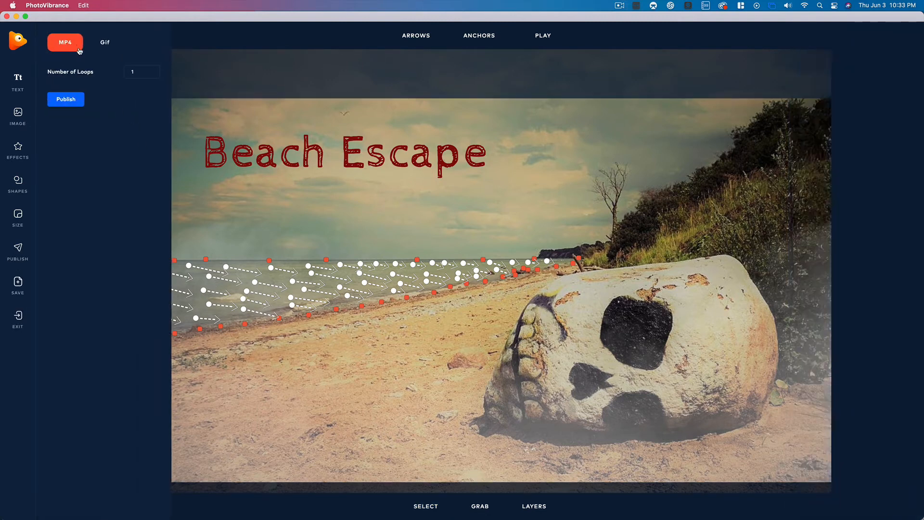
pyautogui.click(105, 42)
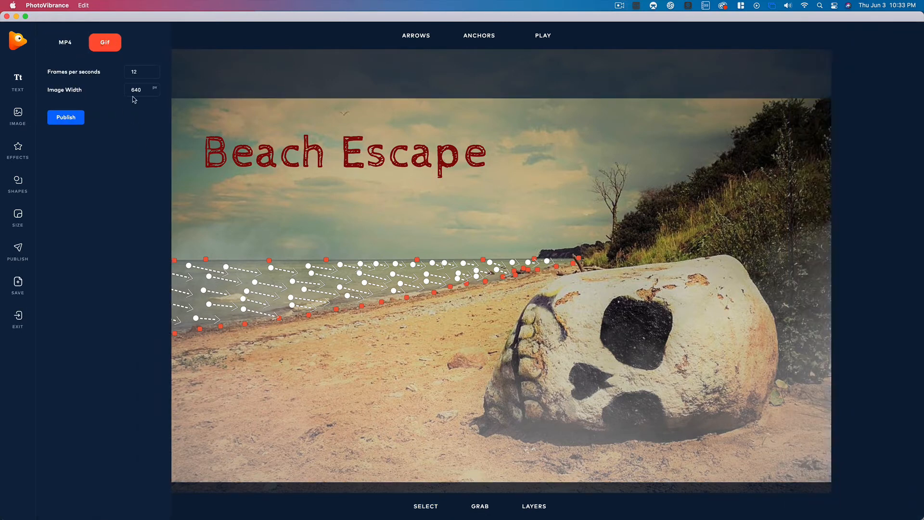
pyautogui.click(70, 43)
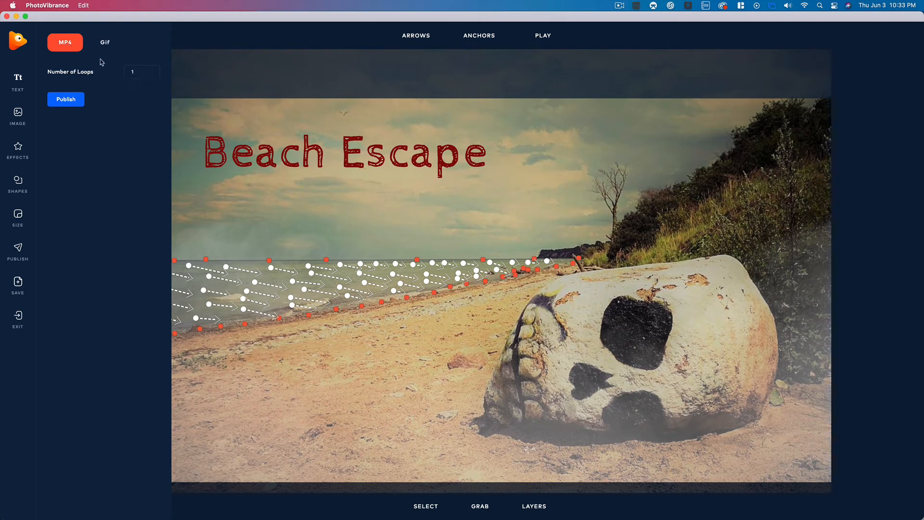
pyautogui.doubleClick(140, 73)
pyautogui.write('8')
pyautogui.click(76, 100)
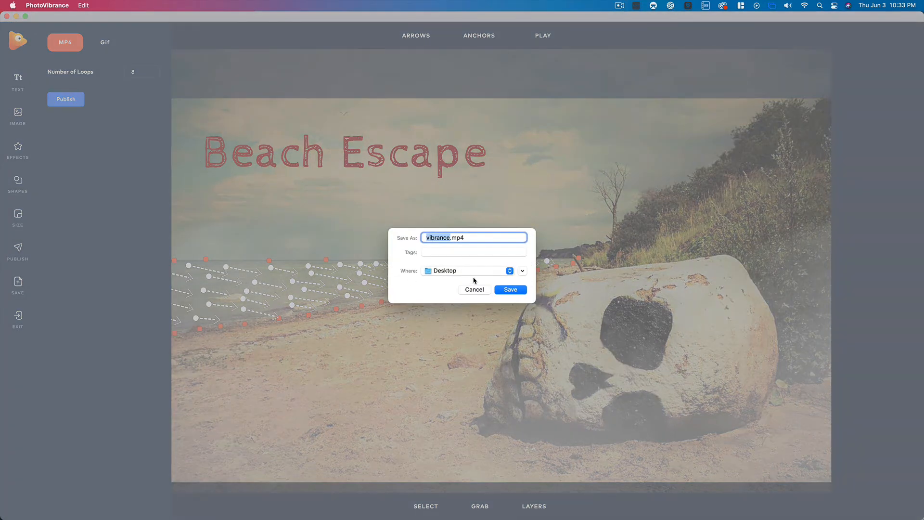
pyautogui.write('beach')
pyautogui.press('Return')
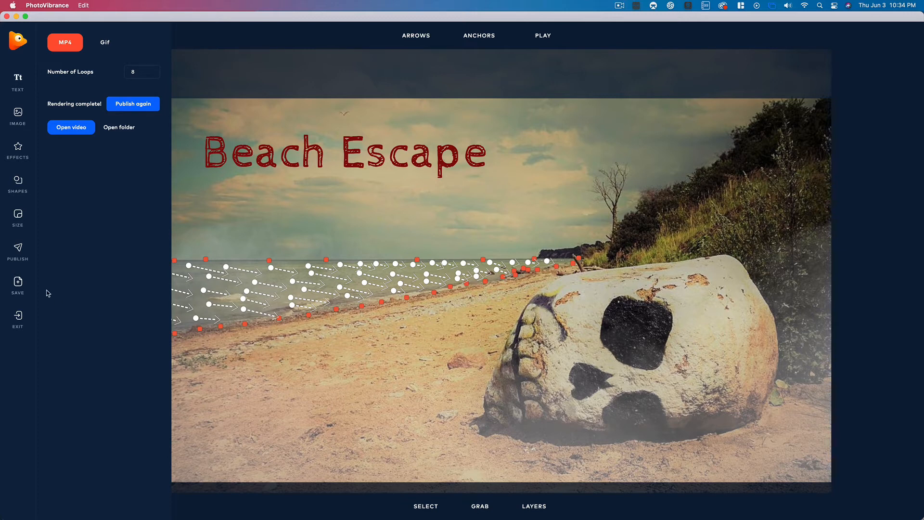
pyautogui.click(19, 319)
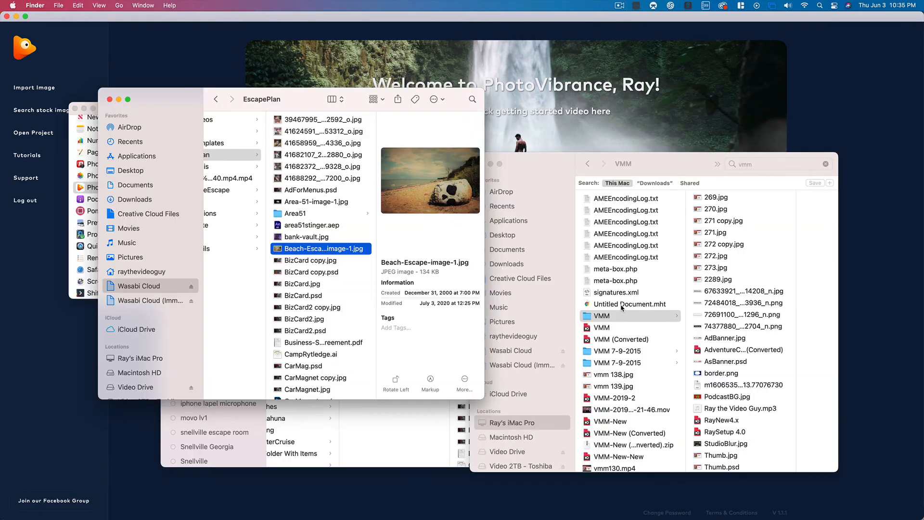
# - Look through the files in the EscapePlan folder for another image to animate
pyautogui.press('Down')
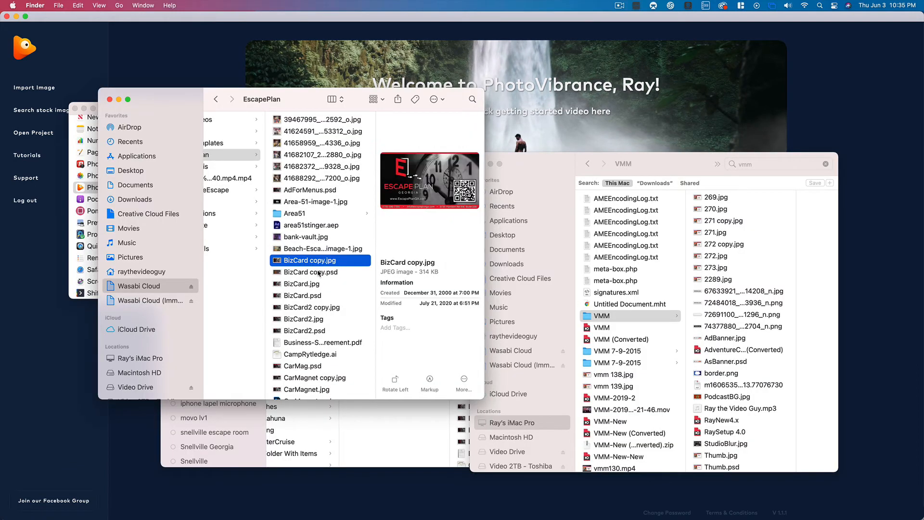
pyautogui.press('Down')
pyautogui.scroll(-2, 323, 307)
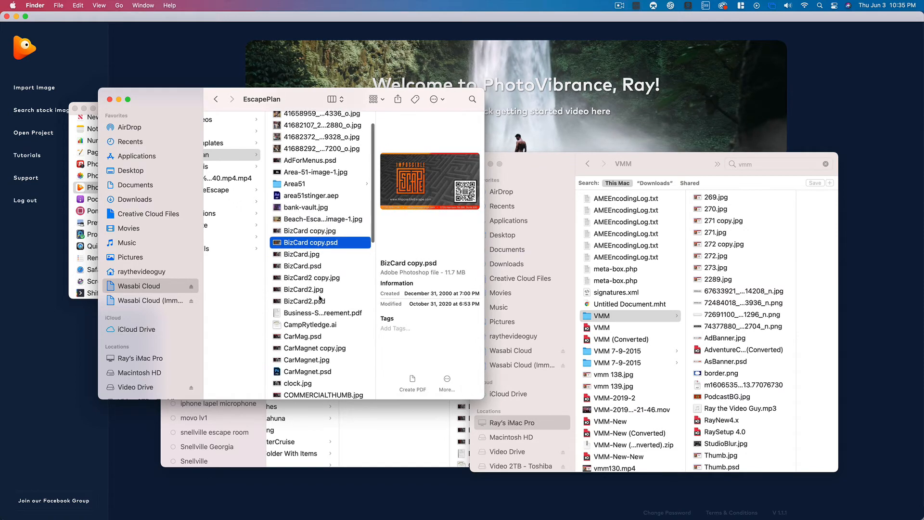
pyautogui.press('Down')
pyautogui.press('Down')
pyautogui.press('Down')
pyautogui.press('Down')
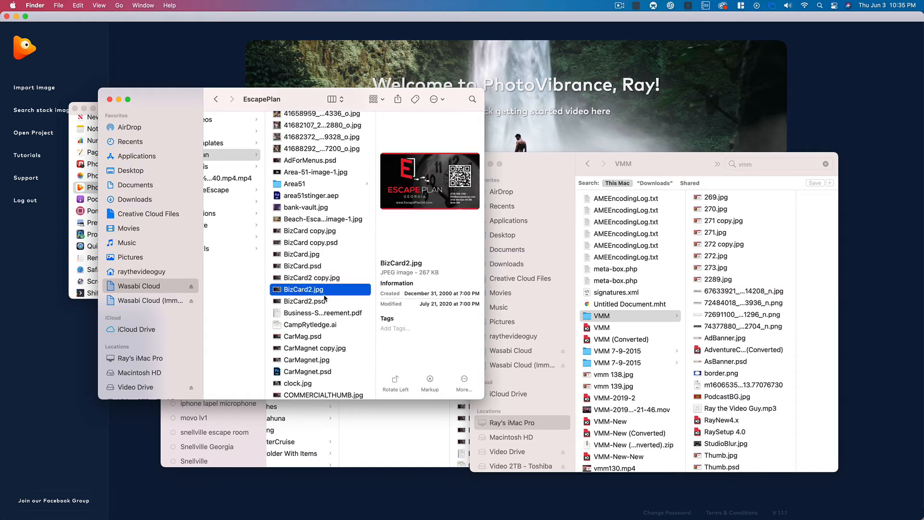
pyautogui.scroll(-3, 323, 294)
pyautogui.click(328, 293)
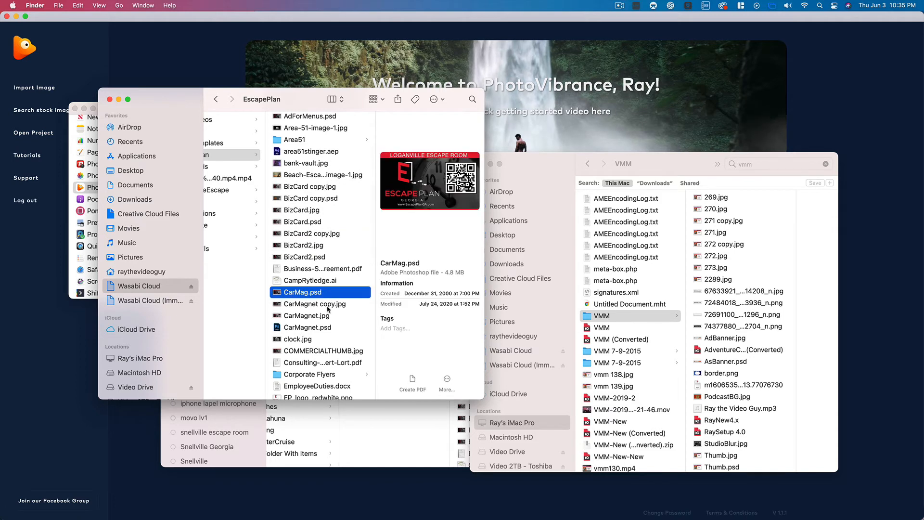
pyautogui.click(323, 317)
pyautogui.scroll(-2, 322, 318)
pyautogui.scroll(-10, 322, 317)
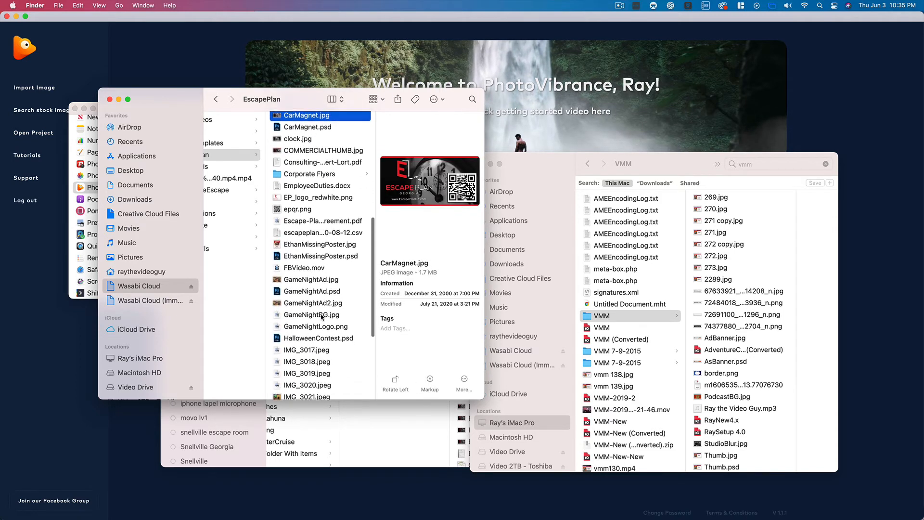
pyautogui.click(327, 276)
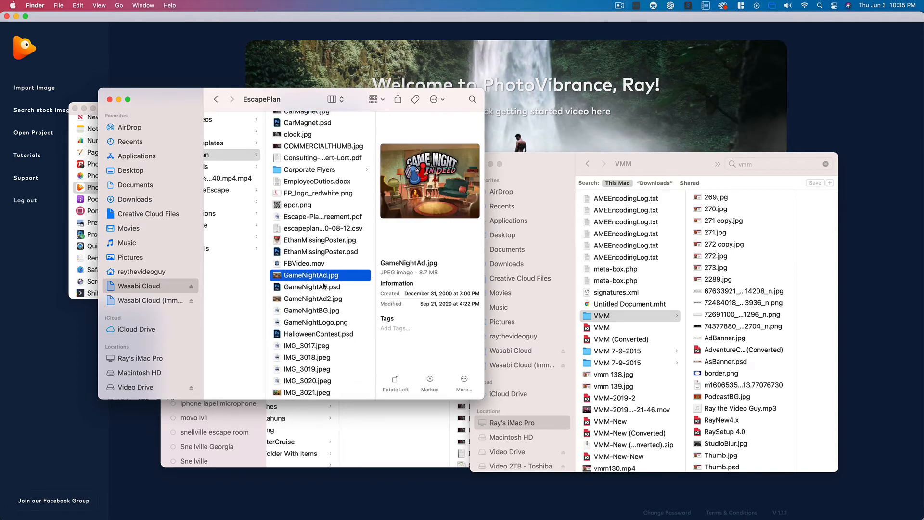
pyautogui.scroll(-2, 327, 369)
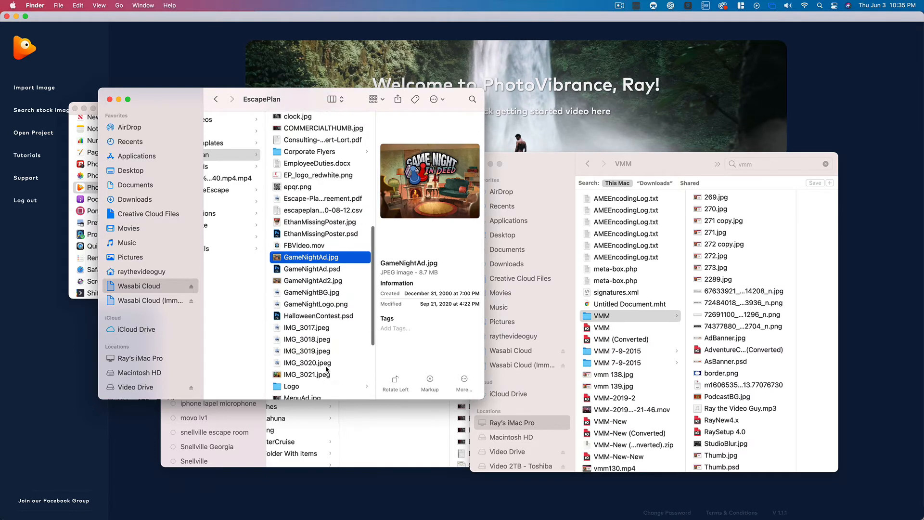
# - Return to PhotoVibrance and start a 3D Parallax project with the Pixabay stock image of a mechanical dragon above a waterfall
pyautogui.press('super+Tab')
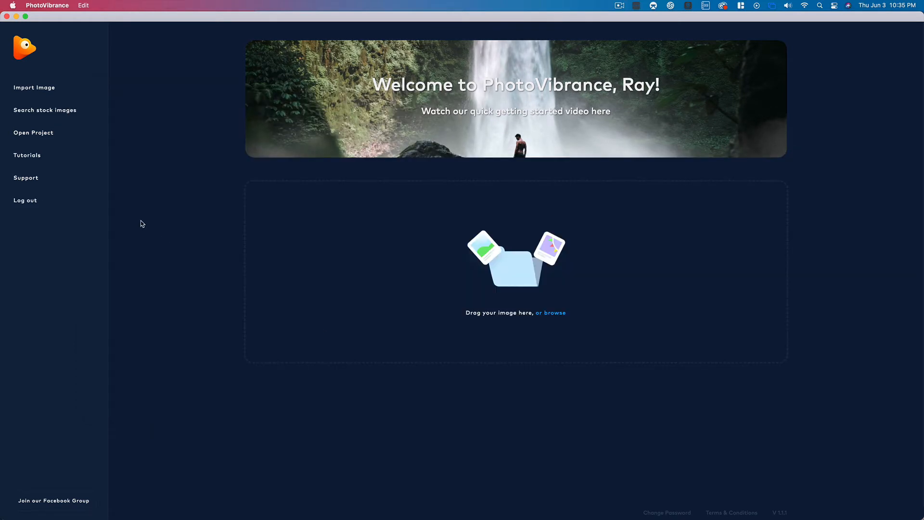
pyautogui.click(55, 110)
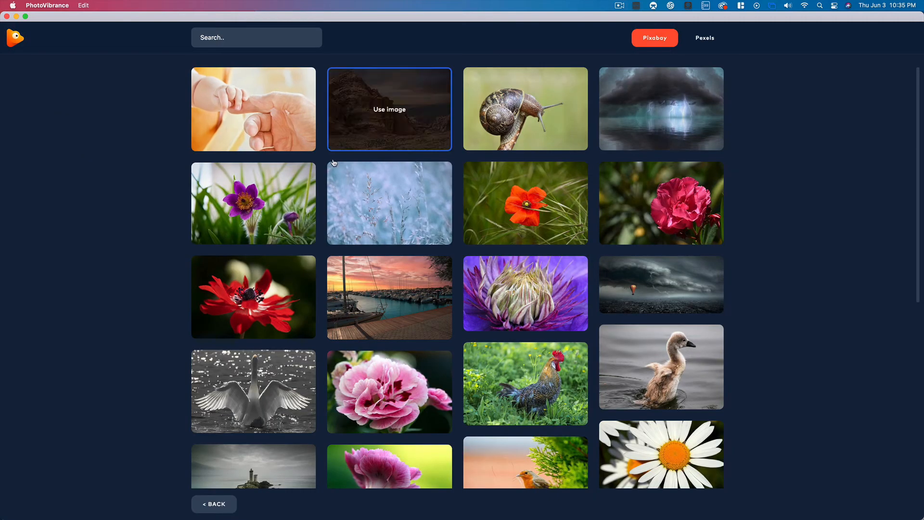
pyautogui.scroll(-5, 471, 275)
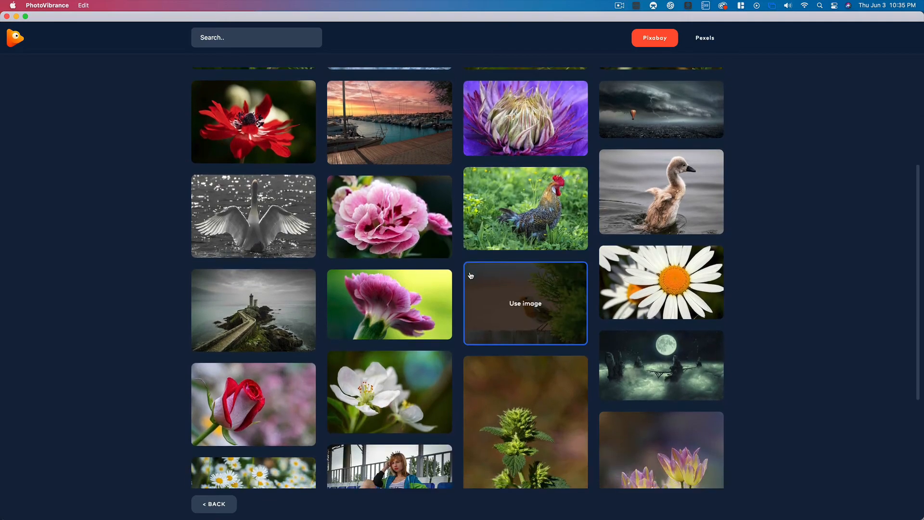
pyautogui.scroll(-10, 471, 275)
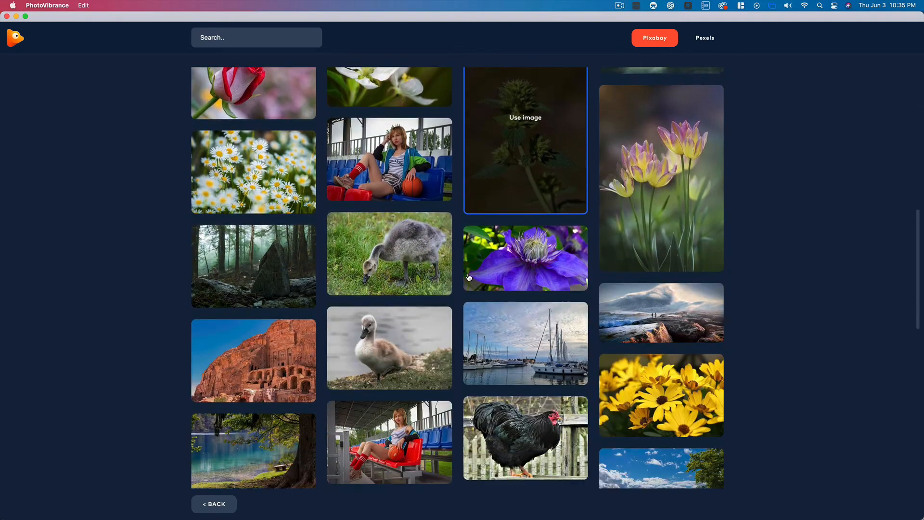
pyautogui.scroll(15, 469, 277)
pyautogui.scroll(-14, 470, 277)
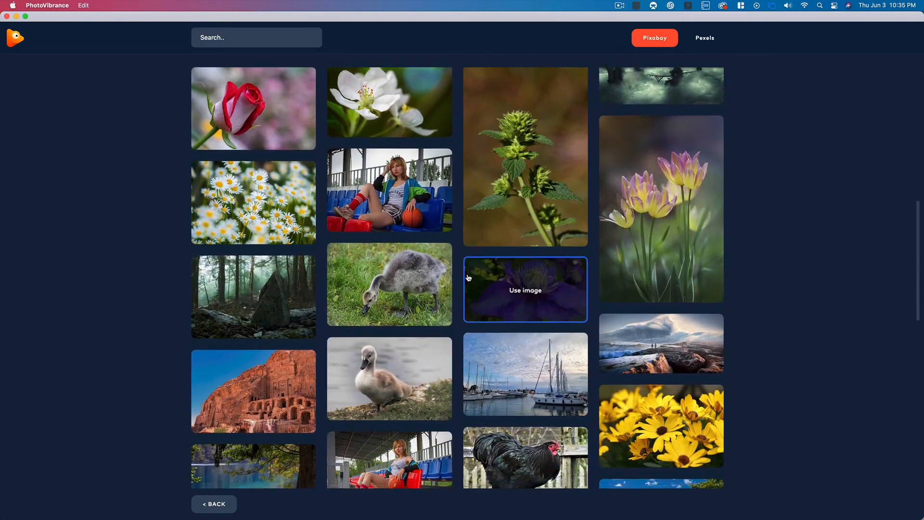
pyautogui.scroll(-8, 468, 278)
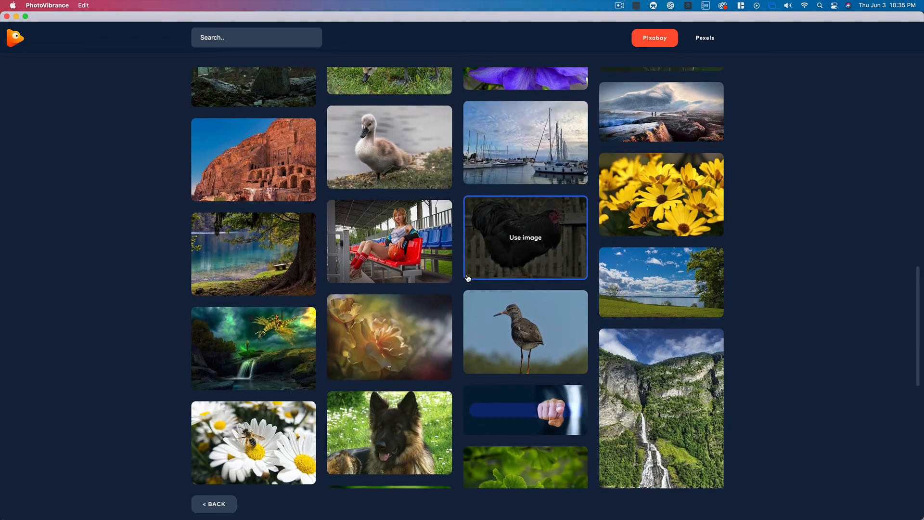
pyautogui.scroll(-3, 468, 277)
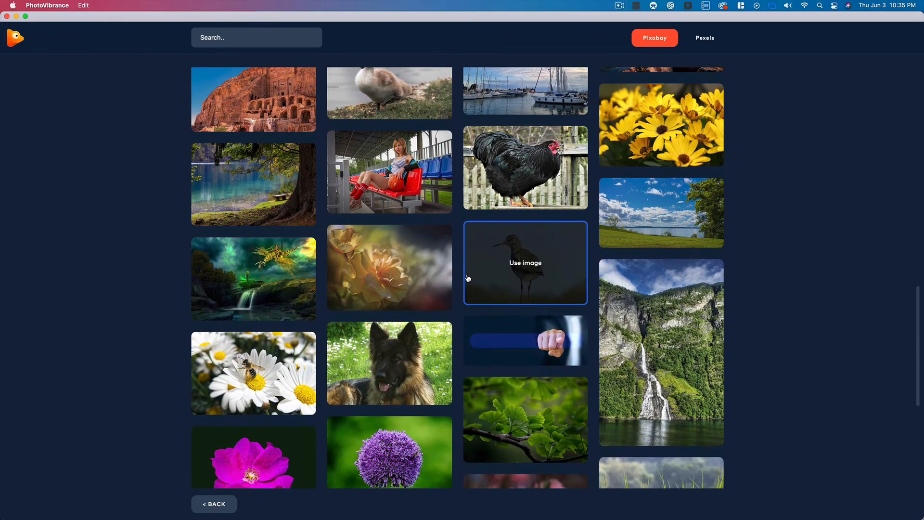
pyautogui.click(261, 272)
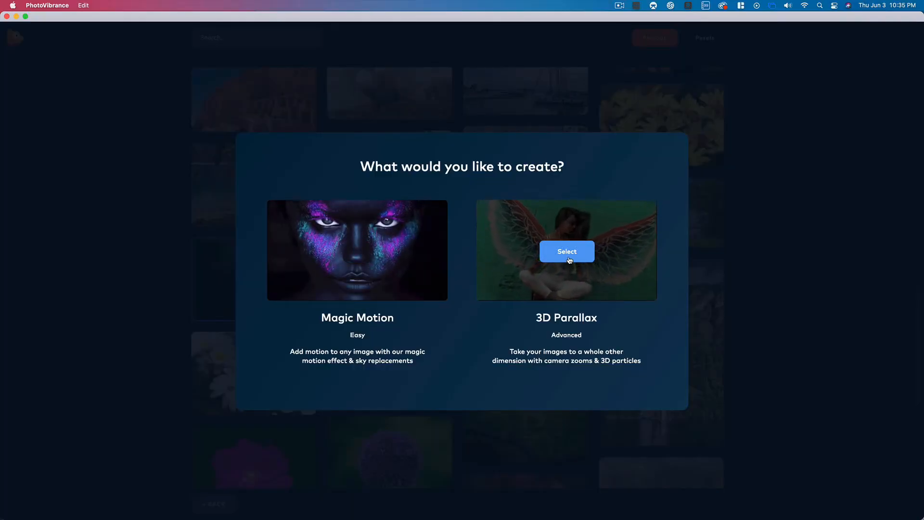
pyautogui.click(568, 257)
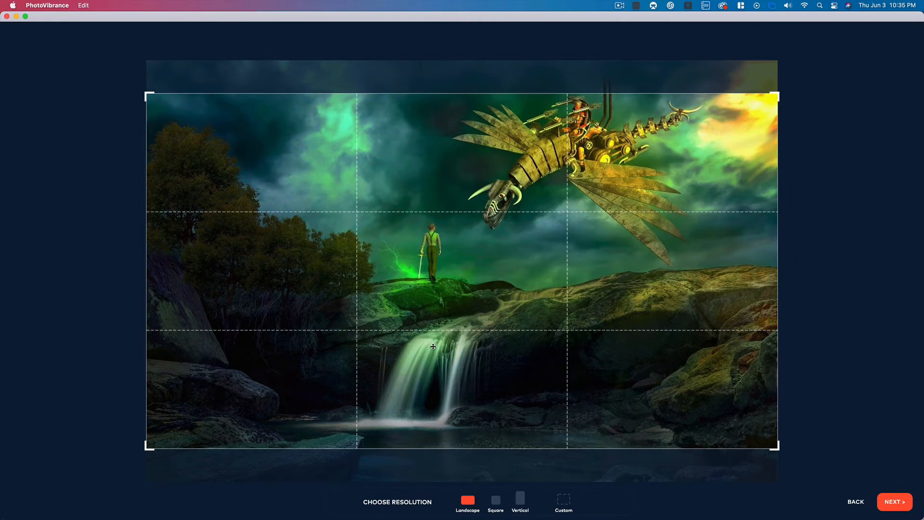
# - Set the resolution to the image's original size, 1280 x 854, and continue to cutting out the main objects
pyautogui.moveTo(485, 301); pyautogui.dragTo(492, 334)
pyautogui.click(560, 501)
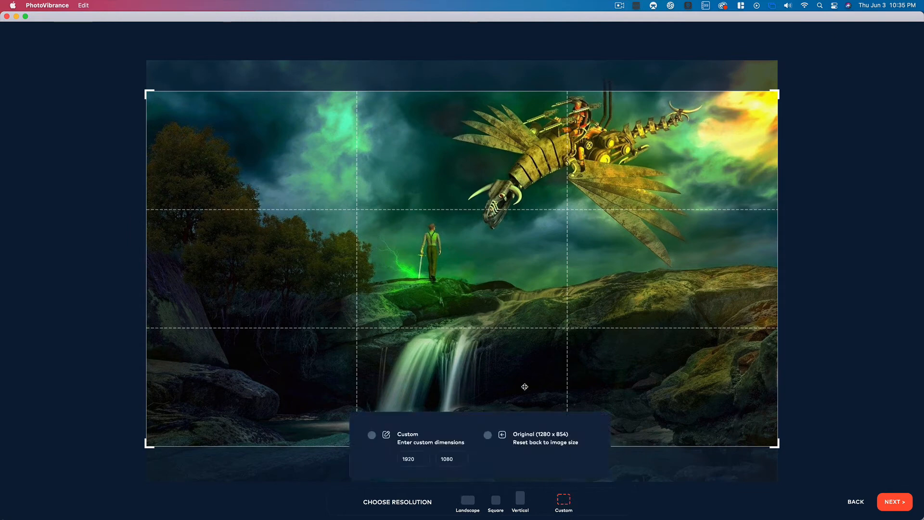
pyautogui.click(488, 435)
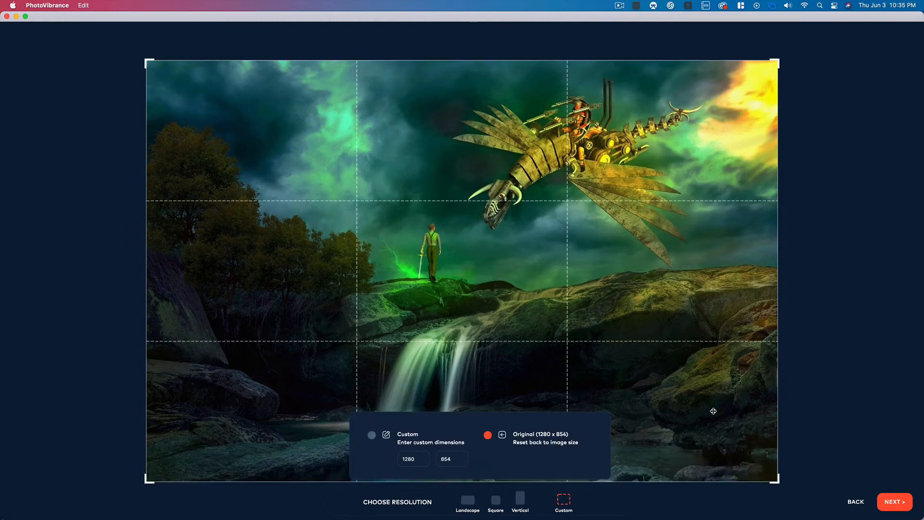
pyautogui.click(891, 503)
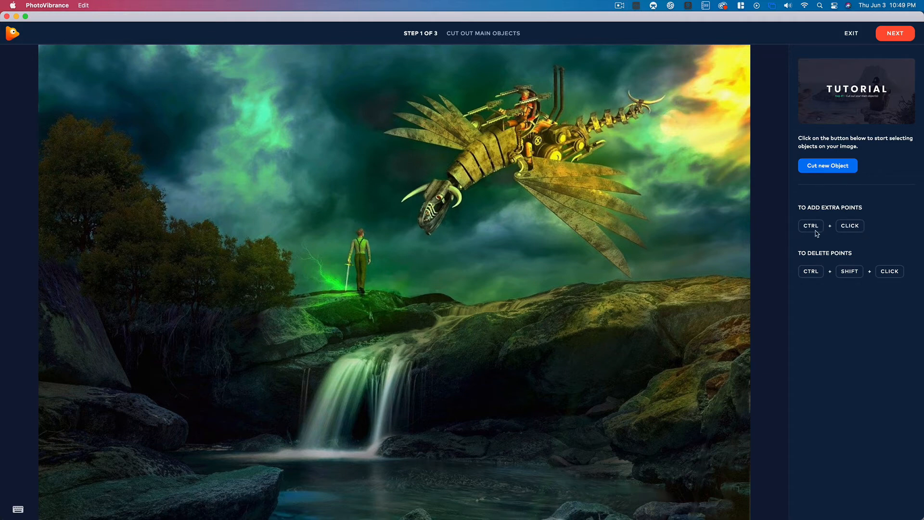
# - Start a new object cutout at the dragon's far wing tip and outline the wing's lower edge and the neck to the near horn
pyautogui.click(832, 164)
pyautogui.click(384, 135)
pyautogui.click(415, 140)
pyautogui.click(450, 146)
pyautogui.click(464, 151)
pyautogui.click(454, 164)
pyautogui.click(445, 170)
pyautogui.click(445, 180)
pyautogui.click(433, 180)
pyautogui.click(431, 181)
pyautogui.click(414, 189)
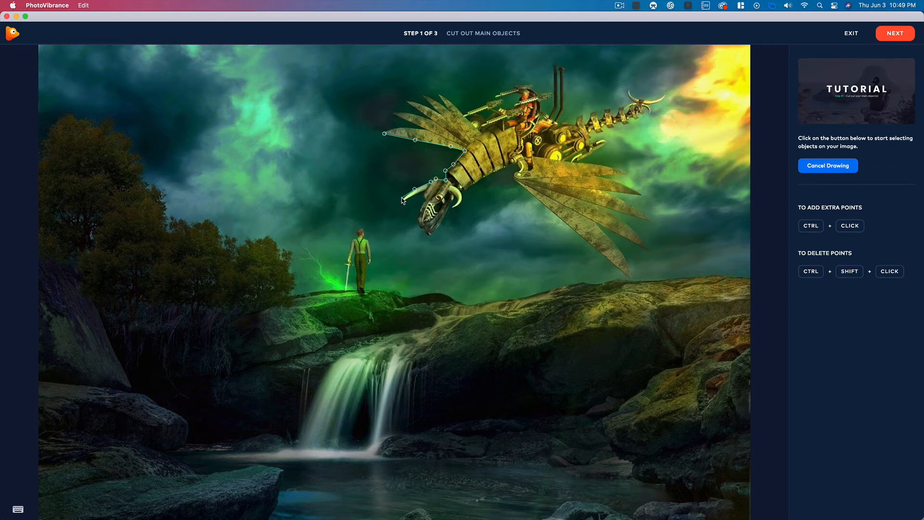
# - Continue the cutout outline around the tip of the horn, the dragon's snout and the far side of its head
pyautogui.click(401, 202)
pyautogui.click(423, 193)
pyautogui.click(418, 212)
pyautogui.click(428, 232)
pyautogui.click(437, 229)
pyautogui.click(443, 215)
pyautogui.click(449, 207)
pyautogui.click(460, 205)
# - Extend the outline along the dragon's belly to the near wing and around the lowest wing feather
pyautogui.click(505, 166)
pyautogui.click(515, 164)
pyautogui.click(574, 231)
pyautogui.click(620, 269)
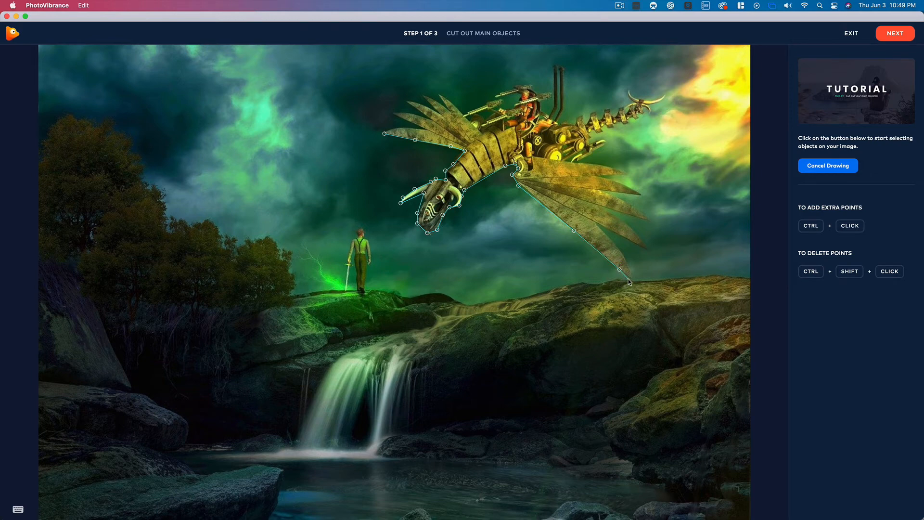
pyautogui.click(628, 277)
pyautogui.click(625, 257)
pyautogui.click(595, 220)
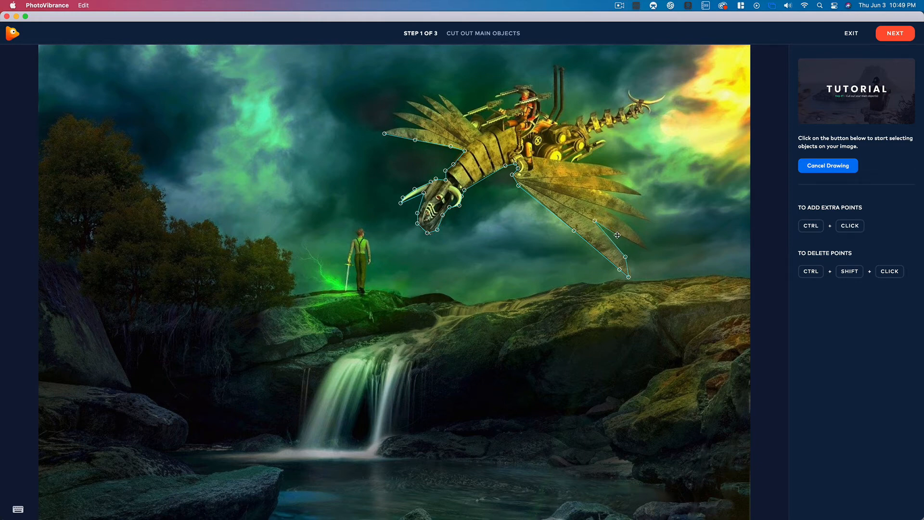
# - Trace the tips and gaps of the remaining near-wing feathers back up to the dragon's body
pyautogui.click(648, 251)
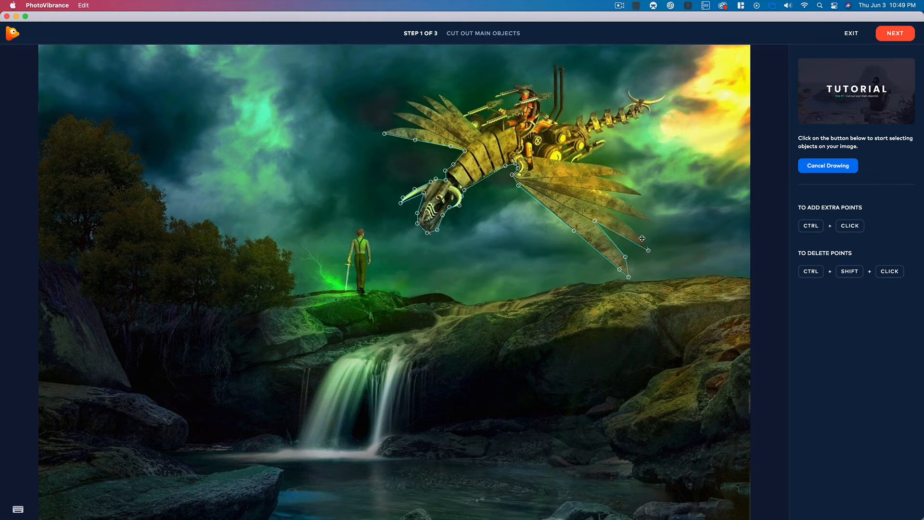
pyautogui.click(626, 218)
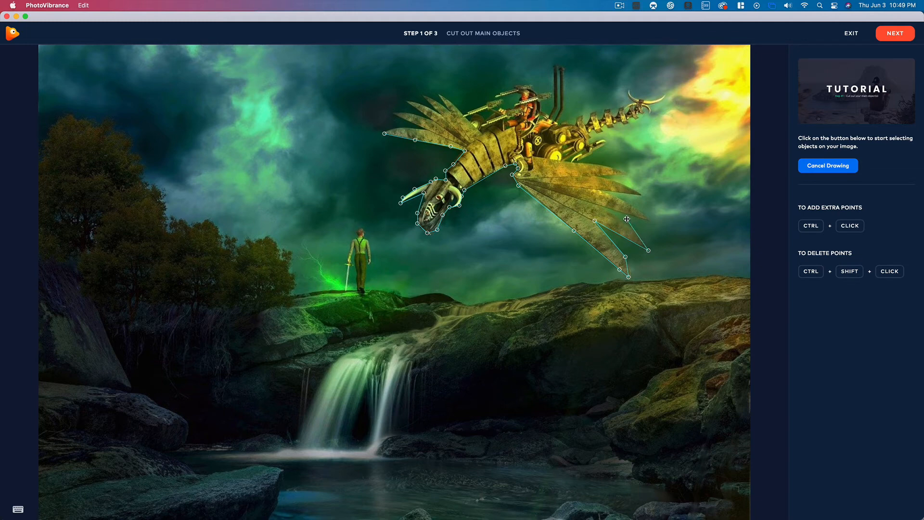
pyautogui.click(594, 203)
pyautogui.click(650, 221)
pyautogui.click(600, 188)
pyautogui.click(642, 195)
pyautogui.click(595, 177)
pyautogui.click(626, 173)
pyautogui.click(602, 164)
pyautogui.click(574, 162)
# - Outline the machinery behind the dragon's body and its horned tail, following the tail's upper edge back towards the rider
pyautogui.click(602, 147)
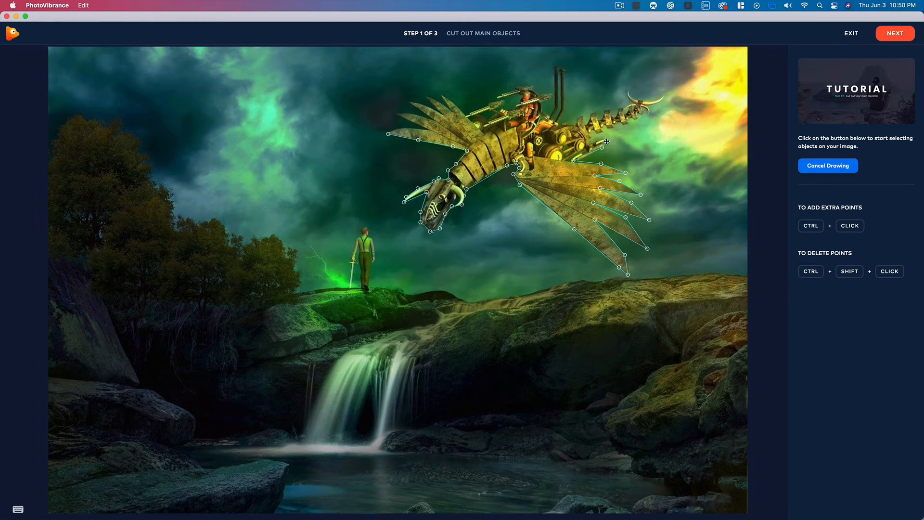
pyautogui.click(607, 141)
pyautogui.click(598, 140)
pyautogui.keyDown('ctrl'); pyautogui.click(629, 89); pyautogui.keyUp('ctrl')
pyautogui.keyDown('ctrl'); pyautogui.click(624, 95); pyautogui.keyUp('ctrl')
pyautogui.keyDown('ctrl'); pyautogui.click(602, 112); pyautogui.keyUp('ctrl')
pyautogui.keyDown('ctrl'); pyautogui.click(579, 116); pyautogui.keyUp('ctrl')
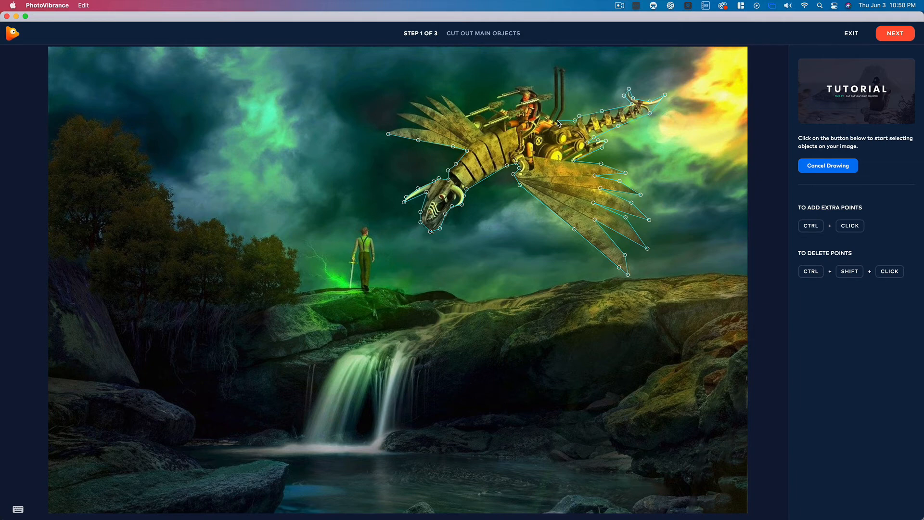
# - Outline the upright exhaust pipes behind the rider, from the tail base over their tops and down to the near side
pyautogui.keyDown('ctrl'); pyautogui.click(558, 122); pyautogui.keyUp('ctrl')
pyautogui.keyDown('ctrl'); pyautogui.click(567, 109); pyautogui.keyUp('ctrl')
pyautogui.keyDown('ctrl'); pyautogui.click(564, 66); pyautogui.keyUp('ctrl')
pyautogui.keyDown('ctrl'); pyautogui.click(552, 64); pyautogui.keyUp('ctrl')
pyautogui.keyDown('ctrl'); pyautogui.click(552, 93); pyautogui.keyUp('ctrl')
# - Continue the cutout outline over the rider and along the mounted guns ahead of the rider
pyautogui.keyDown('ctrl'); pyautogui.click(539, 93); pyautogui.keyUp('ctrl')
pyautogui.keyDown('ctrl'); pyautogui.click(532, 86); pyautogui.keyUp('ctrl')
pyautogui.keyDown('ctrl'); pyautogui.click(514, 85); pyautogui.keyUp('ctrl')
pyautogui.keyDown('ctrl'); pyautogui.click(509, 90); pyautogui.keyUp('ctrl')
pyautogui.keyDown('ctrl'); pyautogui.click(490, 100); pyautogui.keyUp('ctrl')
pyautogui.keyDown('ctrl'); pyautogui.click(488, 105); pyautogui.keyUp('ctrl')
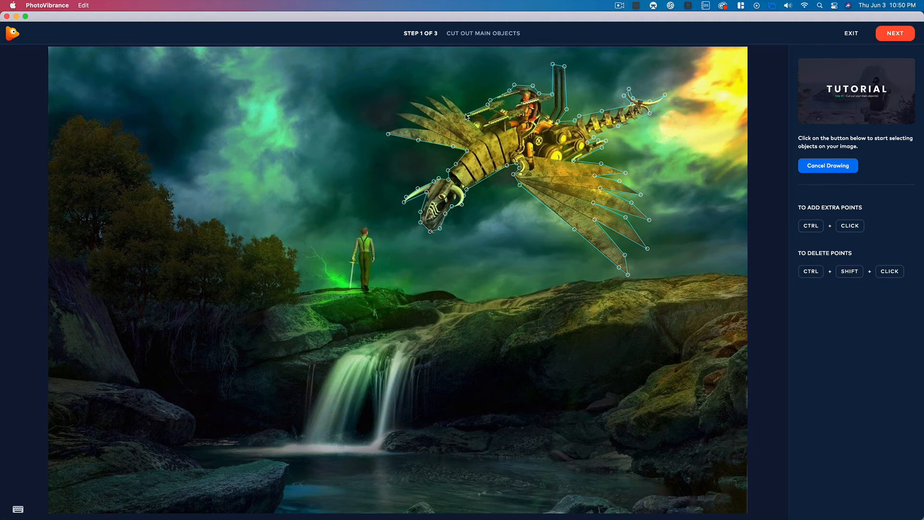
# - Trace the feather tips and gaps along the upper edge of the dragon's far wing
pyautogui.keyDown('ctrl'); pyautogui.click(465, 114); pyautogui.keyUp('ctrl')
pyautogui.keyDown('ctrl'); pyautogui.click(440, 95); pyautogui.keyUp('ctrl')
pyautogui.keyDown('ctrl'); pyautogui.click(436, 101); pyautogui.keyUp('ctrl')
pyautogui.keyDown('ctrl'); pyautogui.click(426, 96); pyautogui.keyUp('ctrl')
pyautogui.keyDown('ctrl'); pyautogui.click(451, 122); pyautogui.keyUp('ctrl')
pyautogui.keyDown('ctrl'); pyautogui.click(406, 101); pyautogui.keyUp('ctrl')
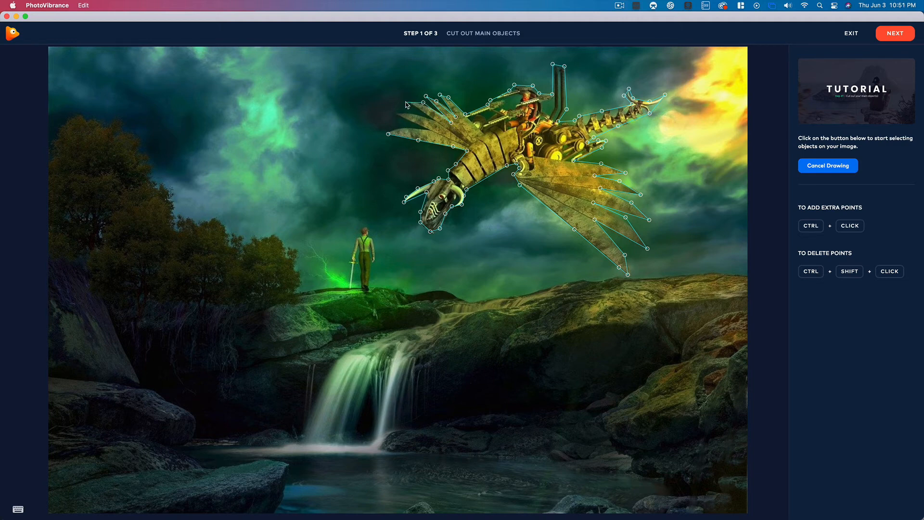
pyautogui.keyDown('ctrl'); pyautogui.click(438, 123); pyautogui.keyUp('ctrl')
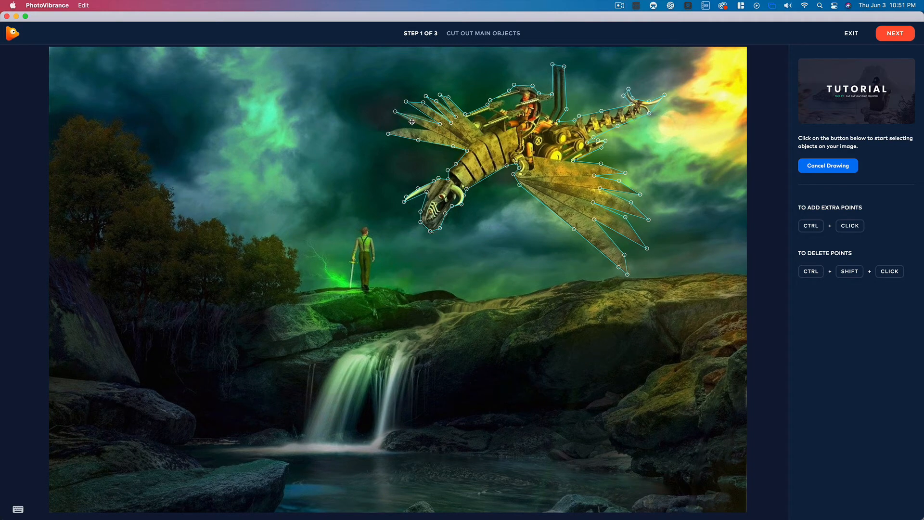
# - Close the dragon outline at the far wing's lowest feather tip and name the cutout object Dragon
pyautogui.click(429, 130)
pyautogui.click(396, 123)
pyautogui.click(389, 133)
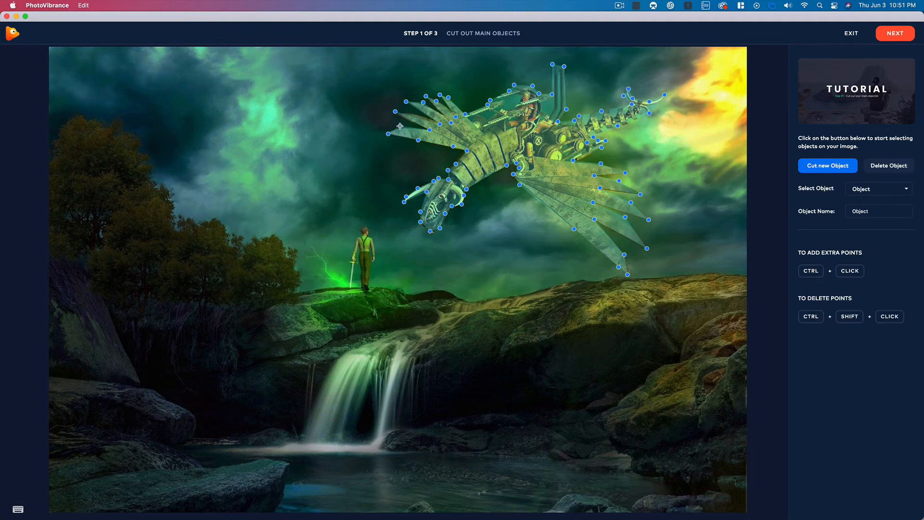
pyautogui.keyDown('ctrl'); pyautogui.click(402, 127); pyautogui.keyUp('ctrl')
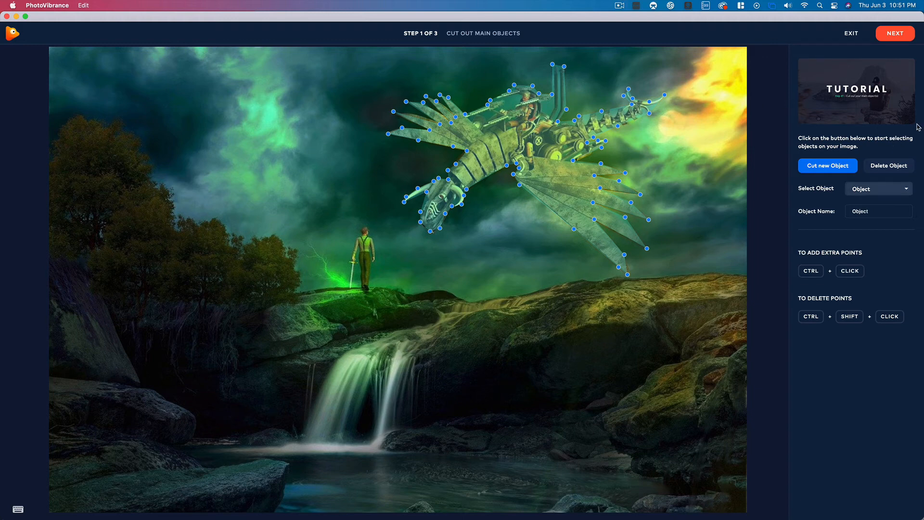
pyautogui.doubleClick(877, 214)
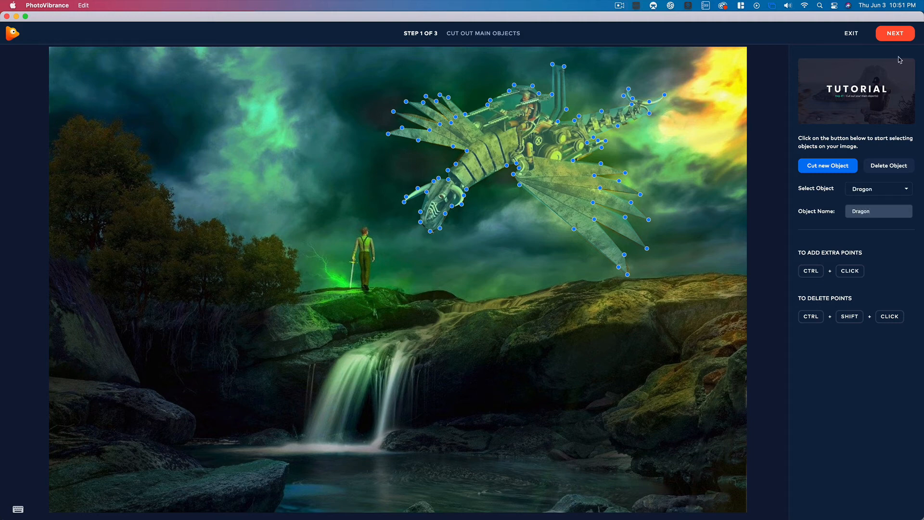
# - Proceed to background filling, set the clone hardness to 1, and clone sky over the near wing's upper feathers
pyautogui.click(894, 33)
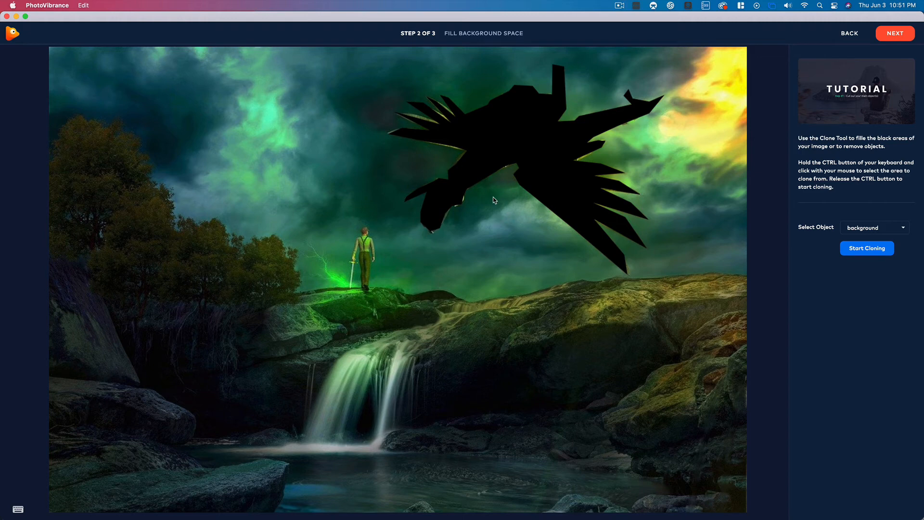
pyautogui.click(865, 253)
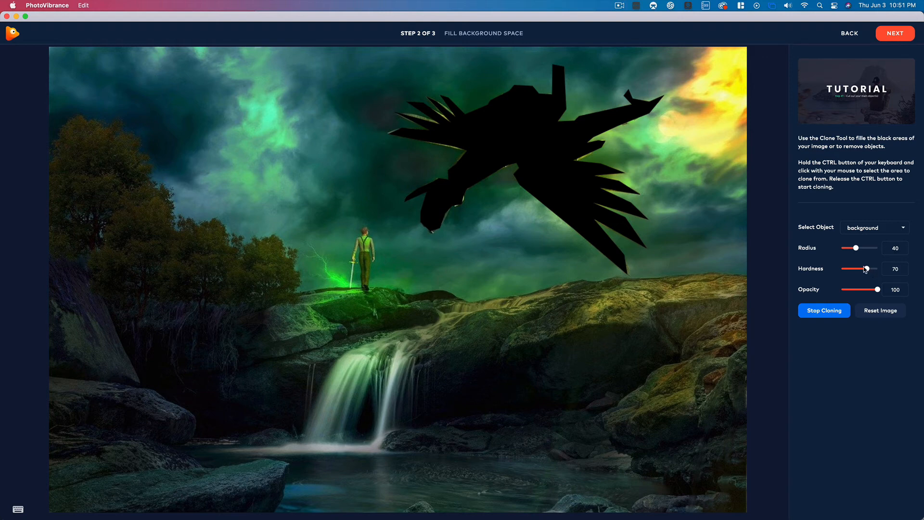
pyautogui.moveTo(865, 270); pyautogui.dragTo(815, 270)
pyautogui.keyDown('ctrl'); pyautogui.click(689, 195); pyautogui.keyUp('ctrl')
pyautogui.moveTo(635, 190)
pyautogui.mouseDown()
pyautogui.moveTo(577, 173)
pyautogui.moveTo(601, 147)
pyautogui.moveTo(595, 152)
pyautogui.mouseUp()
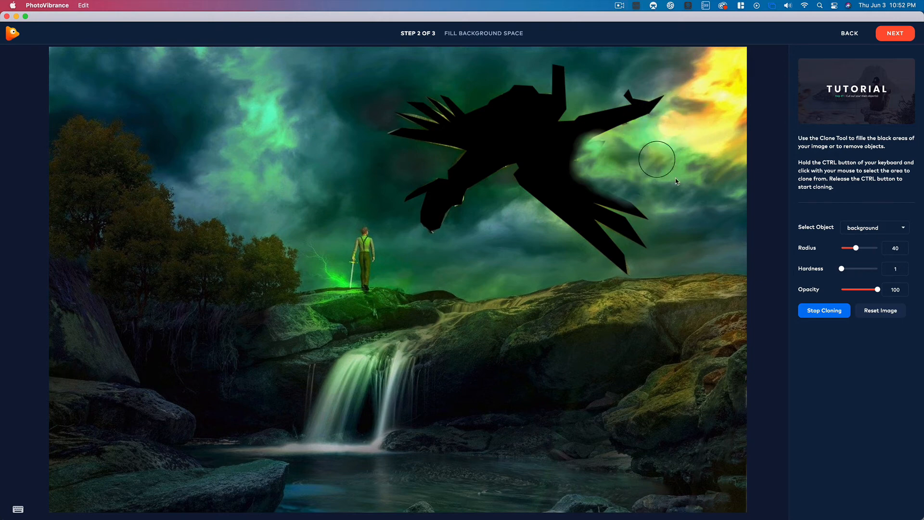
# - Try to clone sky over the near wing's lower feathers, and undo the strokes
pyautogui.moveTo(680, 231)
pyautogui.mouseDown()
pyautogui.moveTo(584, 185)
pyautogui.moveTo(636, 229)
pyautogui.moveTo(639, 240)
pyautogui.moveTo(616, 234)
pyautogui.moveTo(591, 214)
pyautogui.moveTo(624, 251)
pyautogui.moveTo(623, 264)
pyautogui.moveTo(607, 252)
pyautogui.mouseUp()
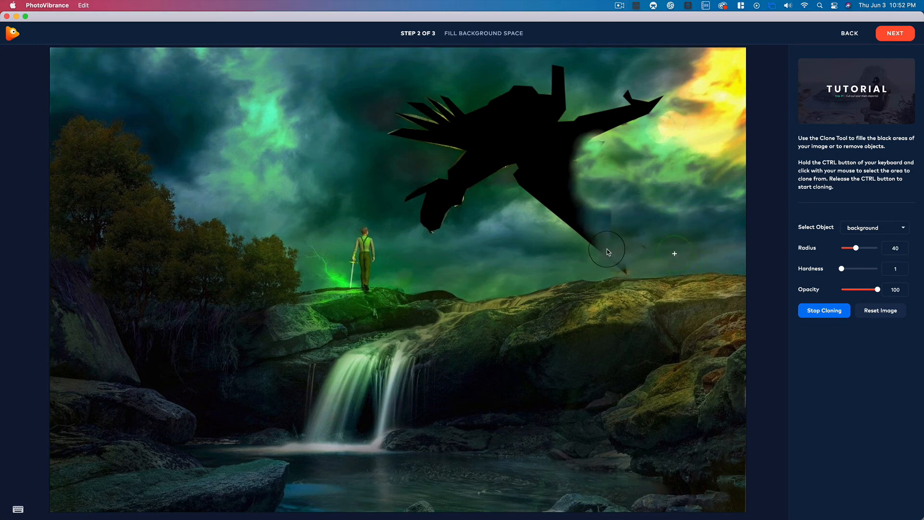
pyautogui.moveTo(656, 225); pyautogui.dragTo(661, 219)
pyautogui.press('super+z')
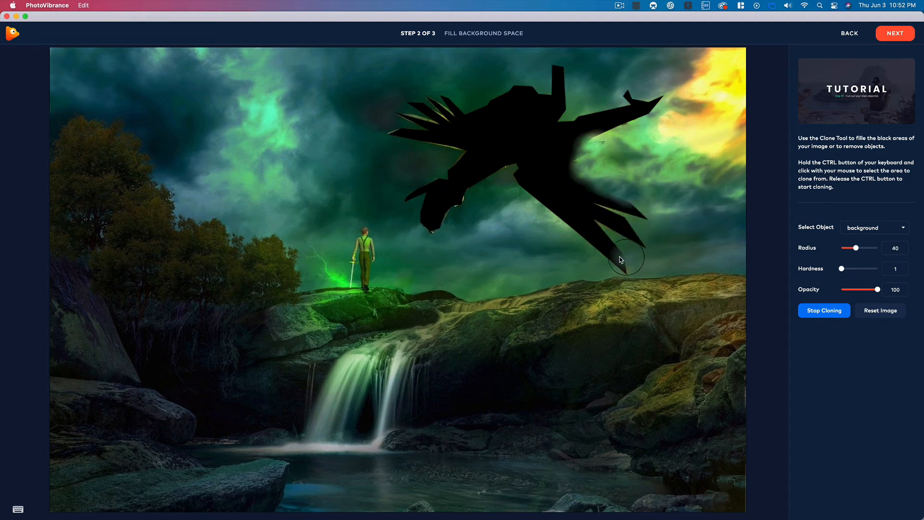
# - Clone clouds from both sides of the near wing over its remaining black feathers up to the dragon's body
pyautogui.keyDown('ctrl'); pyautogui.click(533, 244); pyautogui.keyUp('ctrl')
pyautogui.moveTo(574, 232)
pyautogui.mouseDown()
pyautogui.moveTo(607, 243)
pyautogui.moveTo(519, 191)
pyautogui.moveTo(537, 194)
pyautogui.moveTo(527, 179)
pyautogui.moveTo(594, 212)
pyautogui.moveTo(620, 254)
pyautogui.mouseUp()
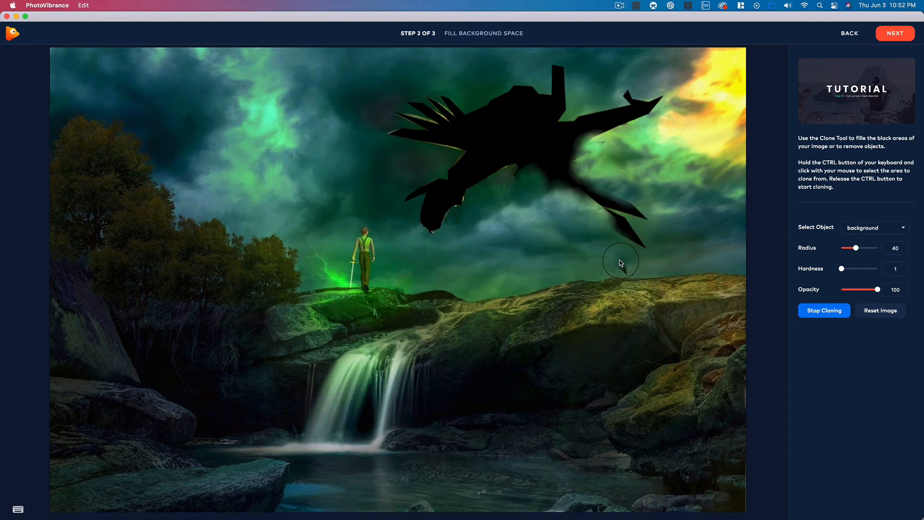
pyautogui.moveTo(624, 261); pyautogui.dragTo(622, 256)
pyautogui.keyDown('ctrl'); pyautogui.click(698, 204); pyautogui.keyUp('ctrl')
pyautogui.moveTo(628, 203)
pyautogui.mouseDown()
pyautogui.moveTo(637, 234)
pyautogui.moveTo(612, 213)
pyautogui.mouseUp()
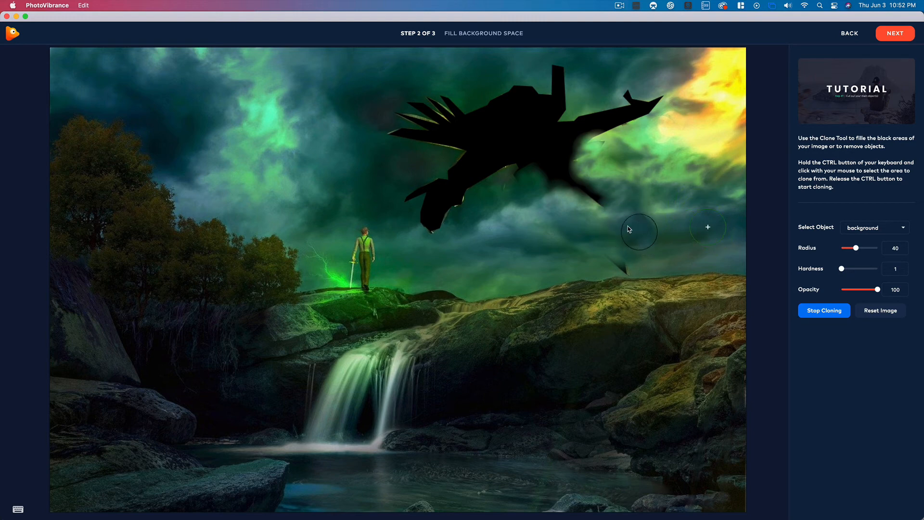
pyautogui.moveTo(601, 194)
pyautogui.mouseDown()
pyautogui.moveTo(561, 183)
pyautogui.moveTo(575, 160)
pyautogui.mouseUp()
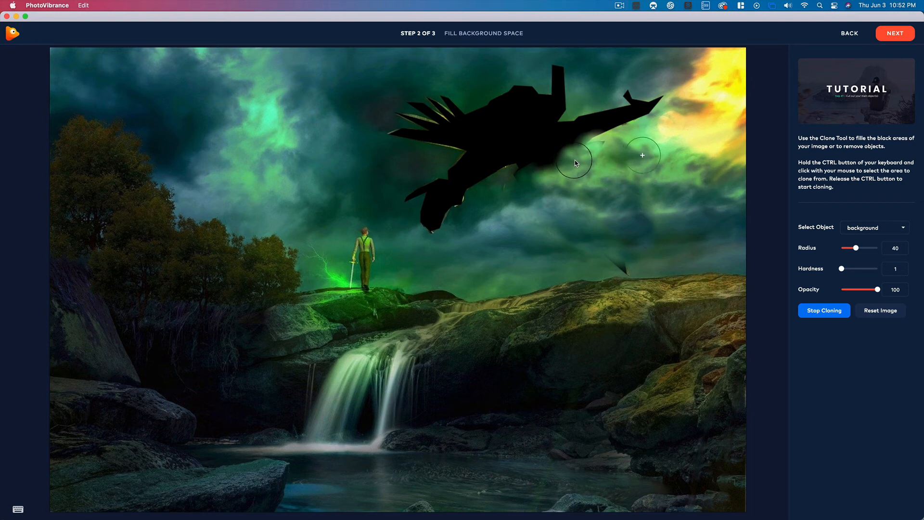
# - Clone nearby sky over the black areas of the dragon's tail and exhaust pipes
pyautogui.keyDown('ctrl'); pyautogui.click(631, 162); pyautogui.keyUp('ctrl')
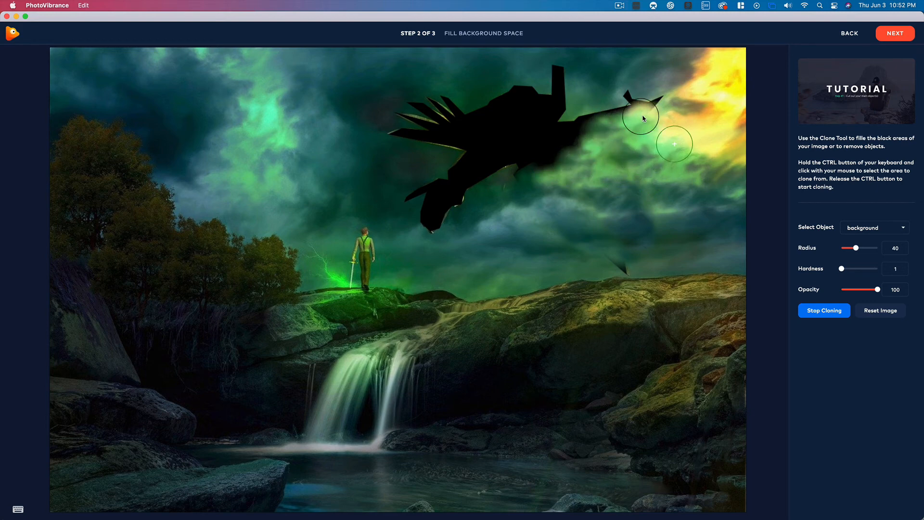
pyautogui.moveTo(640, 121)
pyautogui.mouseDown()
pyautogui.moveTo(640, 102)
pyautogui.moveTo(659, 97)
pyautogui.moveTo(632, 96)
pyautogui.moveTo(570, 131)
pyautogui.moveTo(559, 81)
pyautogui.mouseUp()
pyautogui.press('super+z')
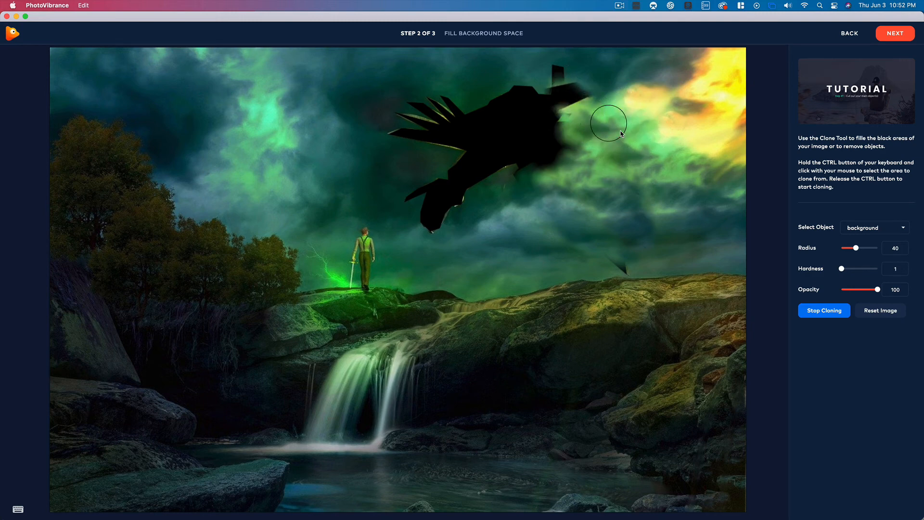
pyautogui.keyDown('ctrl'); pyautogui.click(617, 131); pyautogui.keyUp('ctrl')
pyautogui.moveTo(595, 98)
pyautogui.mouseDown()
pyautogui.moveTo(558, 72)
pyautogui.moveTo(598, 82)
pyautogui.moveTo(578, 75)
pyautogui.moveTo(595, 83)
pyautogui.moveTo(560, 77)
pyautogui.moveTo(595, 90)
pyautogui.moveTo(555, 87)
pyautogui.mouseUp()
pyautogui.keyDown('ctrl'); pyautogui.click(613, 69); pyautogui.keyUp('ctrl')
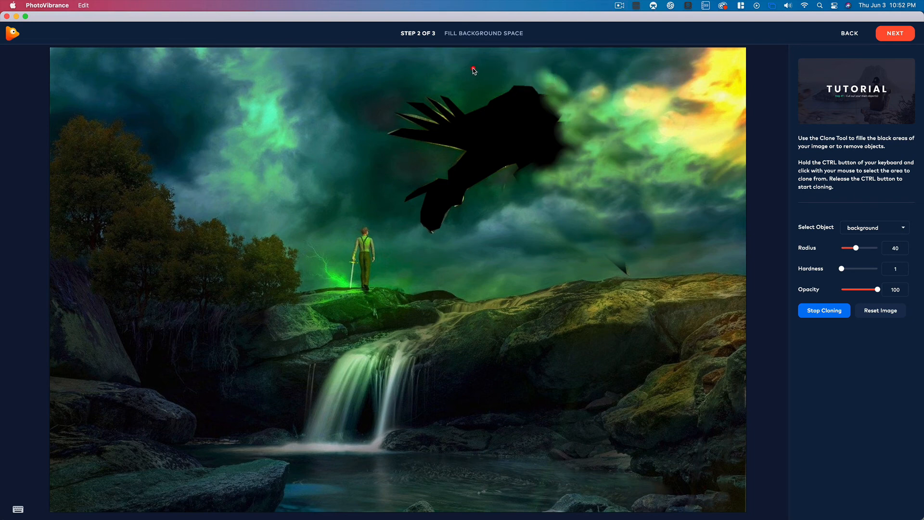
# - Dismiss the Dictation request and clone surrounding sky over the black feathers of the far wing
pyautogui.keyDown('ctrl'); pyautogui.click(479, 81); pyautogui.keyUp('ctrl')
pyautogui.press('ctrl')
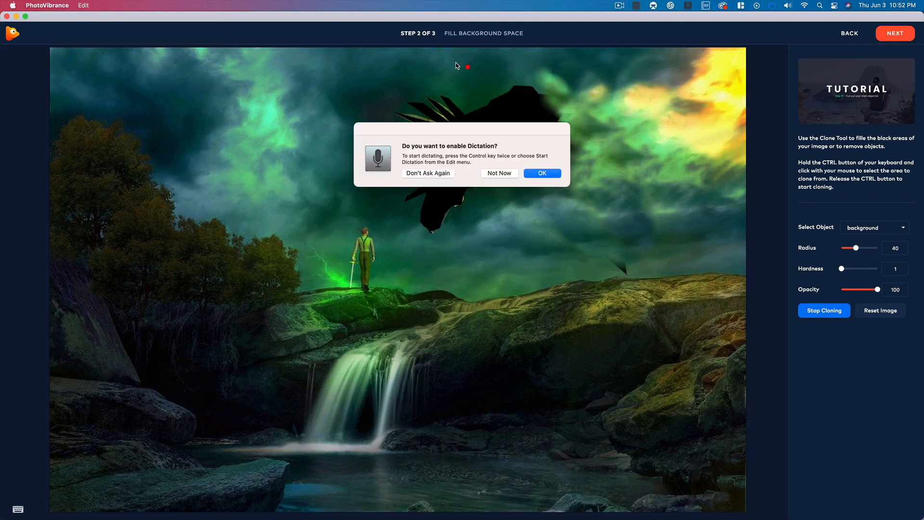
pyautogui.click(499, 174)
pyautogui.keyDown('ctrl'); pyautogui.click(323, 155); pyautogui.keyUp('ctrl')
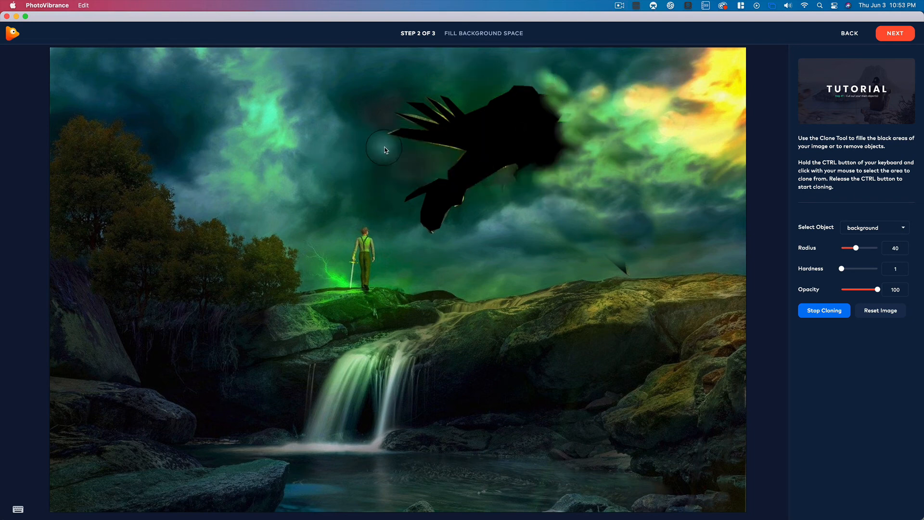
pyautogui.moveTo(396, 132)
pyautogui.mouseDown()
pyautogui.moveTo(418, 108)
pyautogui.moveTo(408, 124)
pyautogui.moveTo(433, 137)
pyautogui.moveTo(386, 110)
pyautogui.moveTo(365, 143)
pyautogui.mouseUp()
pyautogui.click(443, 87)
pyautogui.hotkey('ctrl', 'z')
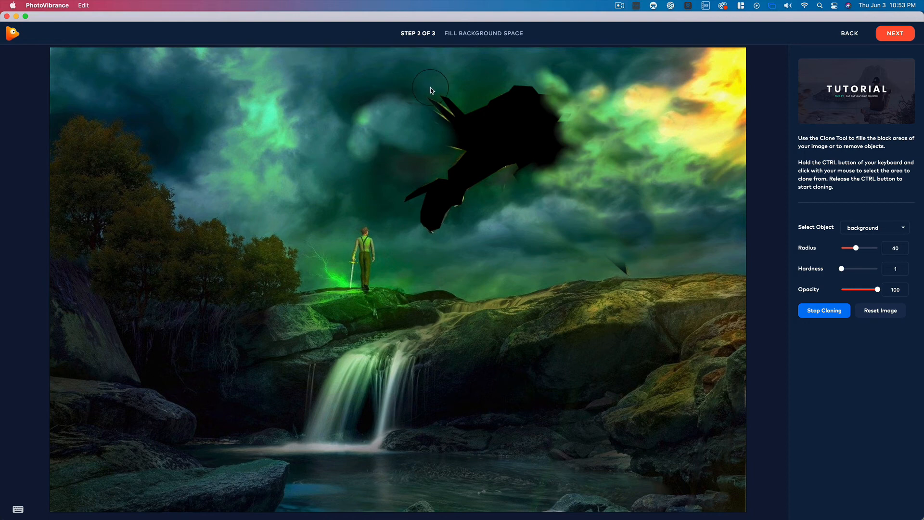
pyautogui.keyDown('ctrl'); pyautogui.click(383, 89); pyautogui.keyUp('ctrl')
pyautogui.moveTo(442, 98)
pyautogui.mouseDown()
pyautogui.moveTo(426, 88)
pyautogui.moveTo(422, 117)
pyautogui.mouseUp()
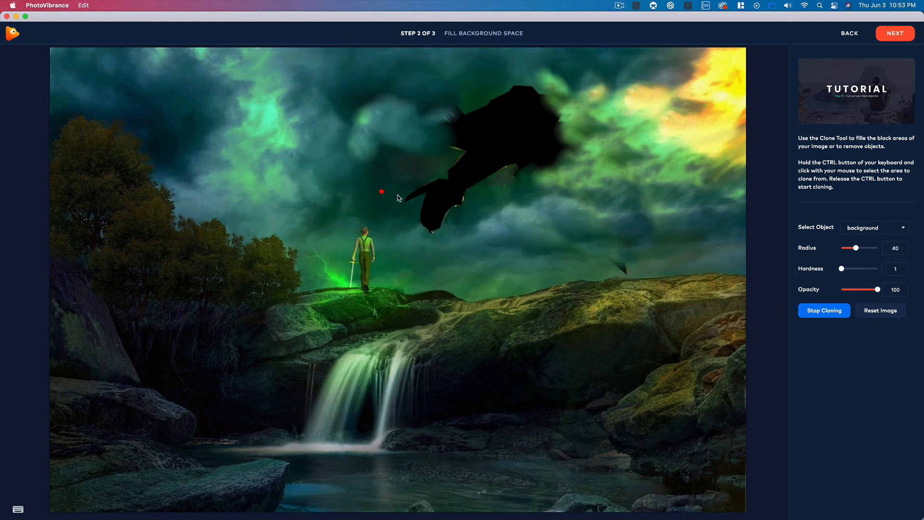
# - Clone dark sky over the black areas of the dragon's horn, head and neck
pyautogui.keyDown('ctrl'); pyautogui.click(373, 190); pyautogui.keyUp('ctrl')
pyautogui.moveTo(410, 195)
pyautogui.mouseDown()
pyautogui.moveTo(417, 203)
pyautogui.moveTo(405, 206)
pyautogui.moveTo(427, 216)
pyautogui.mouseUp()
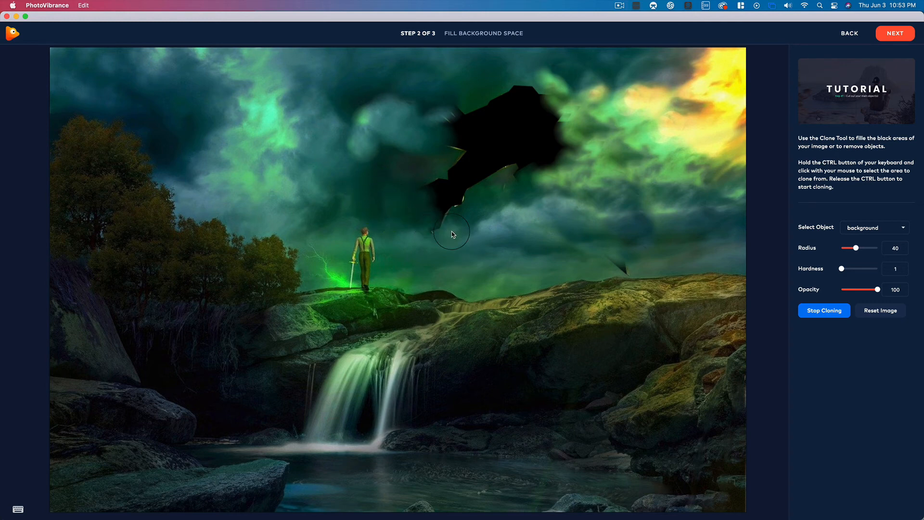
pyautogui.moveTo(419, 230)
pyautogui.mouseDown()
pyautogui.moveTo(433, 195)
pyautogui.moveTo(458, 193)
pyautogui.moveTo(466, 179)
pyautogui.moveTo(442, 185)
pyautogui.mouseUp()
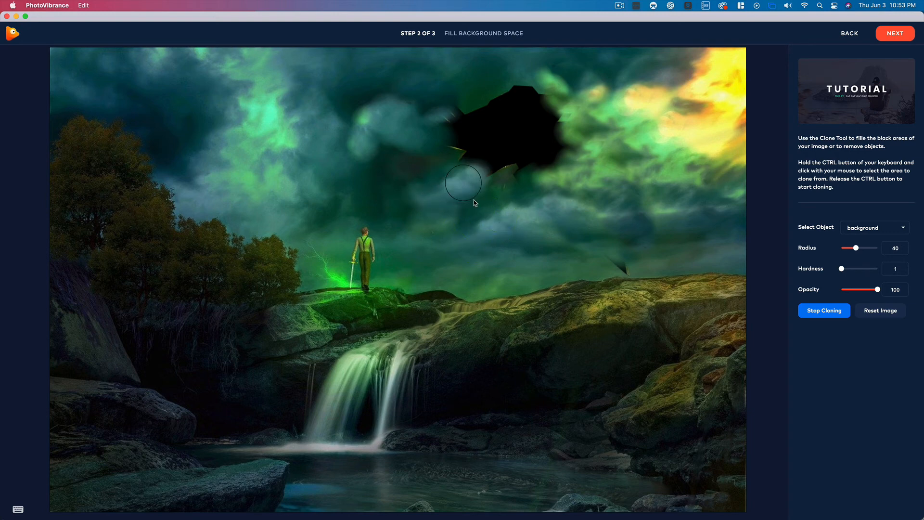
# - Clone the clouds beneath the dragon over the lower part of its black body area
pyautogui.keyDown('ctrl'); pyautogui.click(513, 222); pyautogui.keyUp('ctrl')
pyautogui.click(496, 166)
pyautogui.moveTo(518, 162)
pyautogui.mouseDown()
pyautogui.moveTo(552, 150)
pyautogui.moveTo(544, 145)
pyautogui.moveTo(559, 126)
pyautogui.moveTo(540, 100)
pyautogui.moveTo(515, 97)
pyautogui.mouseUp()
pyautogui.keyDown('ctrl'); pyautogui.click(514, 185); pyautogui.keyUp('ctrl')
pyautogui.click(460, 149)
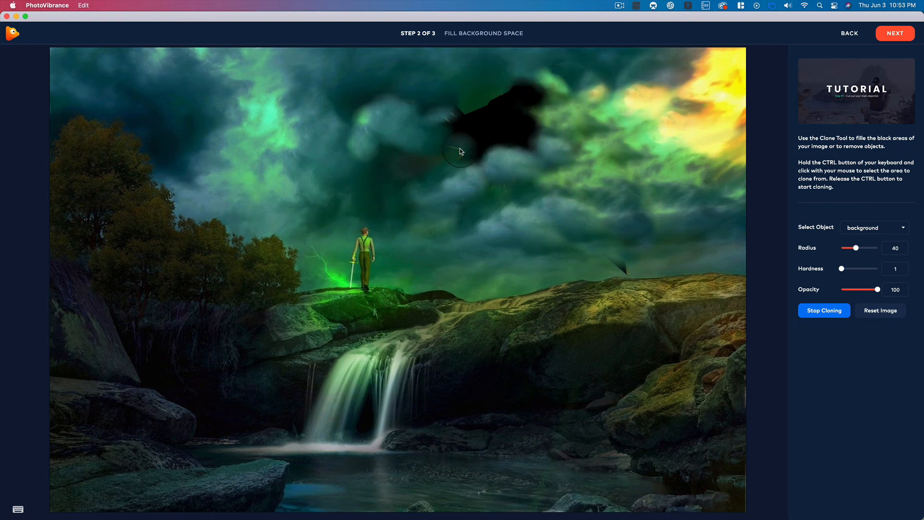
pyautogui.moveTo(498, 140); pyautogui.dragTo(531, 142)
# - Fill the remaining black area of the upper body with green clouds cloned from beside it
pyautogui.keyDown('ctrl'); pyautogui.click(581, 146); pyautogui.keyUp('ctrl')
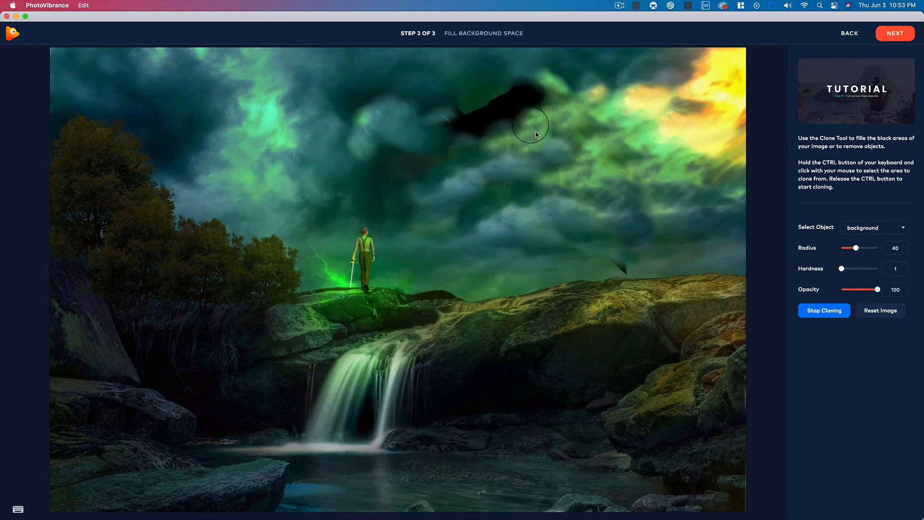
pyautogui.click(531, 125)
pyautogui.moveTo(481, 100)
pyautogui.mouseDown()
pyautogui.moveTo(451, 99)
pyautogui.moveTo(536, 83)
pyautogui.moveTo(577, 106)
pyautogui.moveTo(524, 99)
pyautogui.moveTo(513, 125)
pyautogui.moveTo(509, 102)
pyautogui.moveTo(490, 120)
pyautogui.moveTo(594, 117)
pyautogui.moveTo(495, 110)
pyautogui.moveTo(471, 124)
pyautogui.moveTo(511, 93)
pyautogui.moveTo(455, 127)
pyautogui.mouseUp()
pyautogui.keyDown('ctrl'); pyautogui.click(577, 105); pyautogui.keyUp('ctrl')
pyautogui.keyDown('ctrl'); pyautogui.click(588, 121); pyautogui.keyUp('ctrl')
pyautogui.moveTo(445, 93)
pyautogui.mouseDown()
pyautogui.moveTo(429, 113)
pyautogui.moveTo(446, 139)
pyautogui.mouseUp()
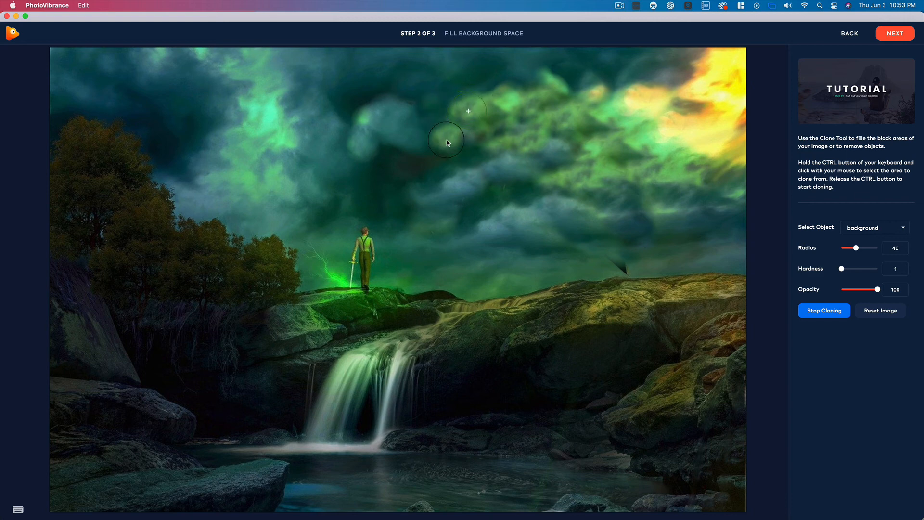
# - Retouch the pale cloud patch over the far wing area, clone out the feather remnant above the ridge, and finish background filling
pyautogui.keyDown('ctrl'); pyautogui.click(275, 94); pyautogui.keyUp('ctrl')
pyautogui.moveTo(327, 96)
pyautogui.mouseDown()
pyautogui.moveTo(361, 112)
pyautogui.moveTo(403, 104)
pyautogui.mouseUp()
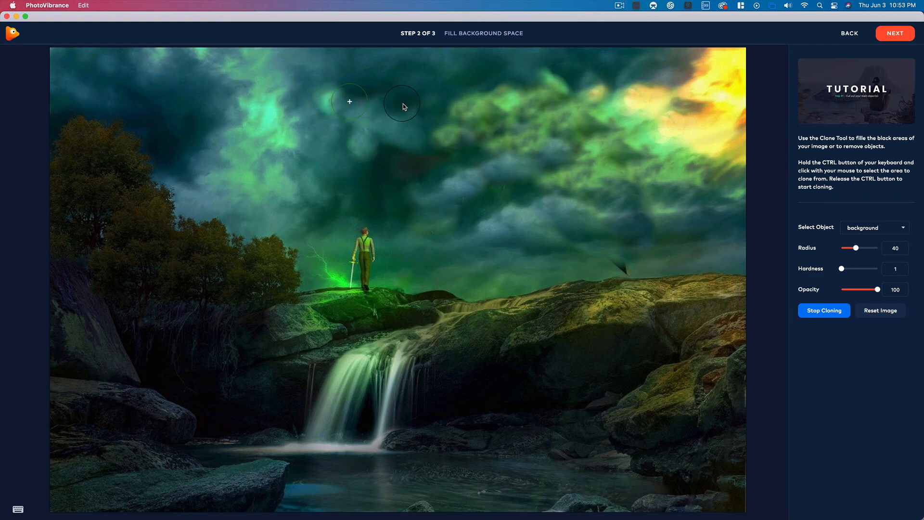
pyautogui.keyDown('ctrl'); pyautogui.click(627, 231); pyautogui.keyUp('ctrl')
pyautogui.click(627, 254)
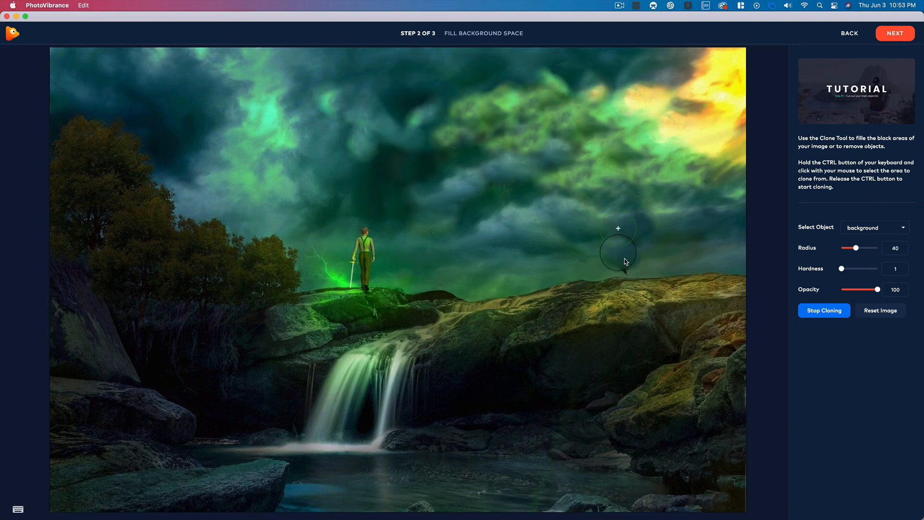
pyautogui.moveTo(626, 262); pyautogui.dragTo(628, 263)
pyautogui.click(894, 34)
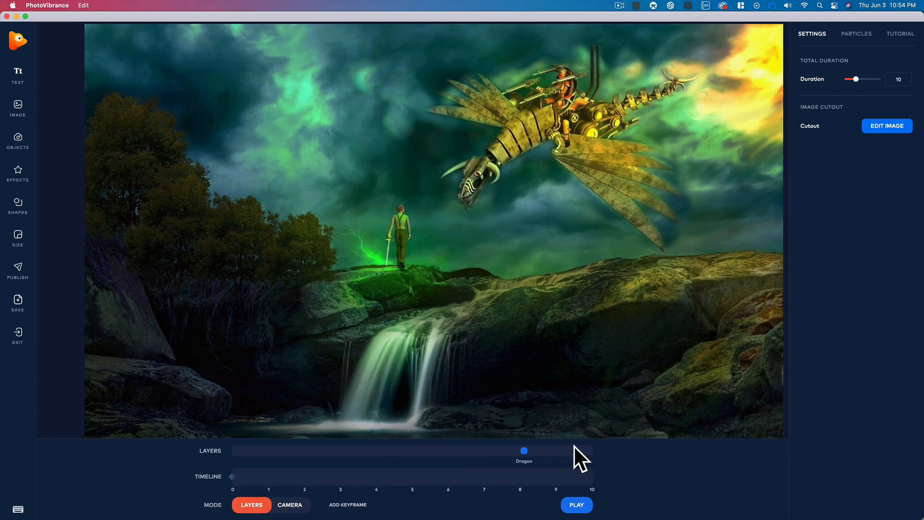
# - Switch to camera mode, move the camera slightly towards the dragon, and set its scale to about 1
pyautogui.click(290, 504)
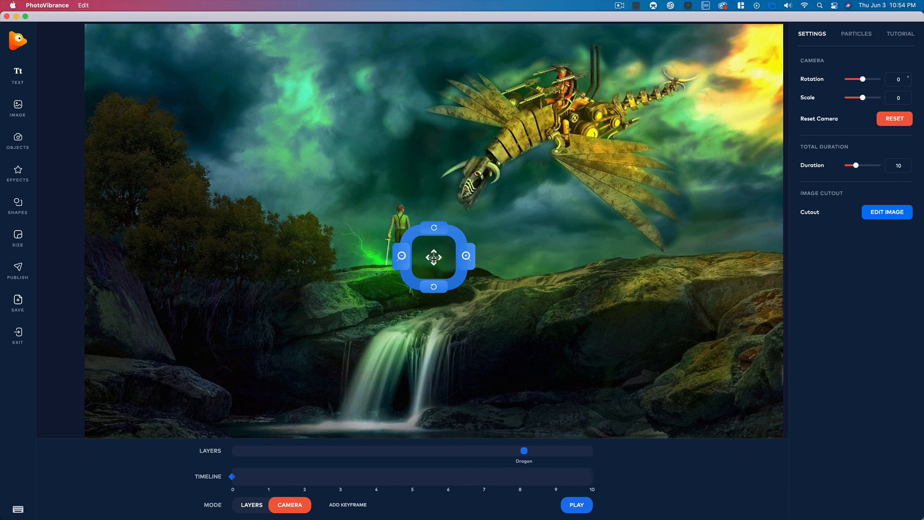
pyautogui.moveTo(450, 232)
pyautogui.mouseDown()
pyautogui.moveTo(420, 222)
pyautogui.moveTo(463, 248)
pyautogui.moveTo(447, 243)
pyautogui.mouseUp()
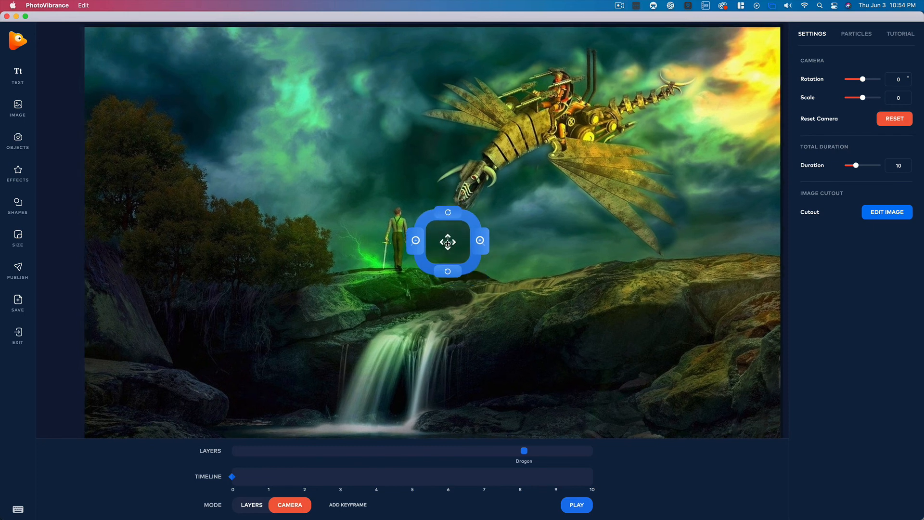
pyautogui.click(479, 242)
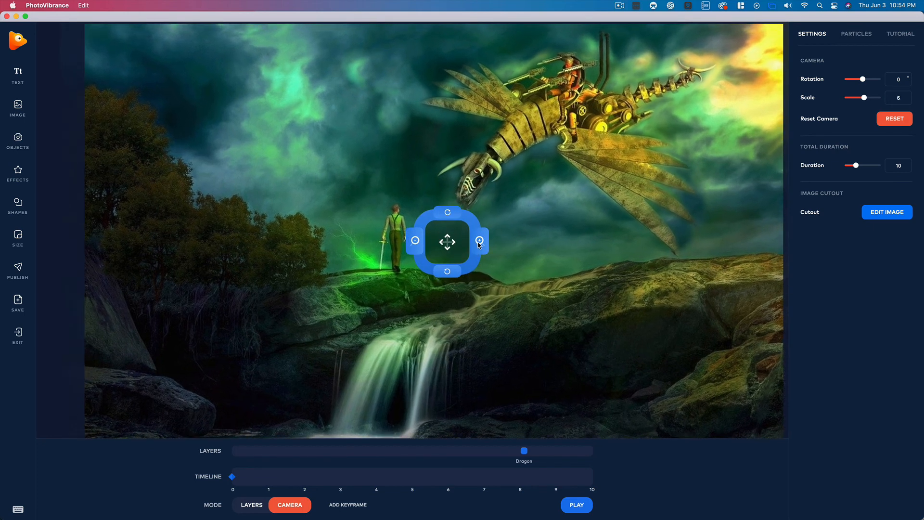
pyautogui.click(416, 241)
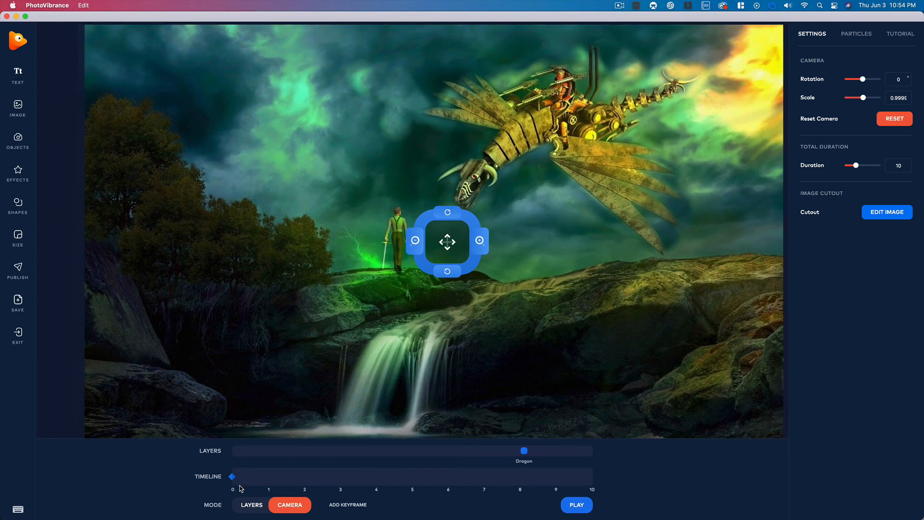
# - Add a camera keyframe at 10 seconds on the timeline and return to the keyframe at 0
pyautogui.click(363, 504)
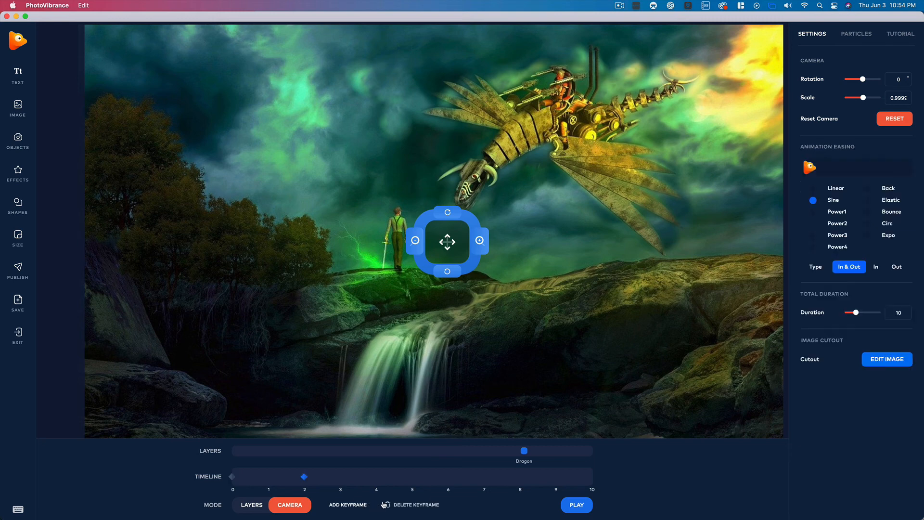
pyautogui.moveTo(305, 476); pyautogui.dragTo(593, 477)
pyautogui.click(232, 476)
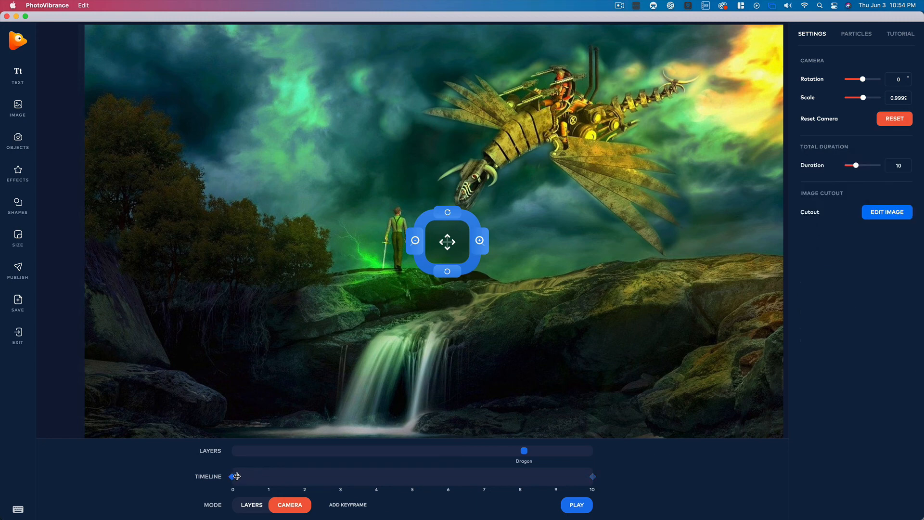
# - Select the camera keyframe at 10 seconds and raise the camera scale to about 16
pyautogui.click(591, 477)
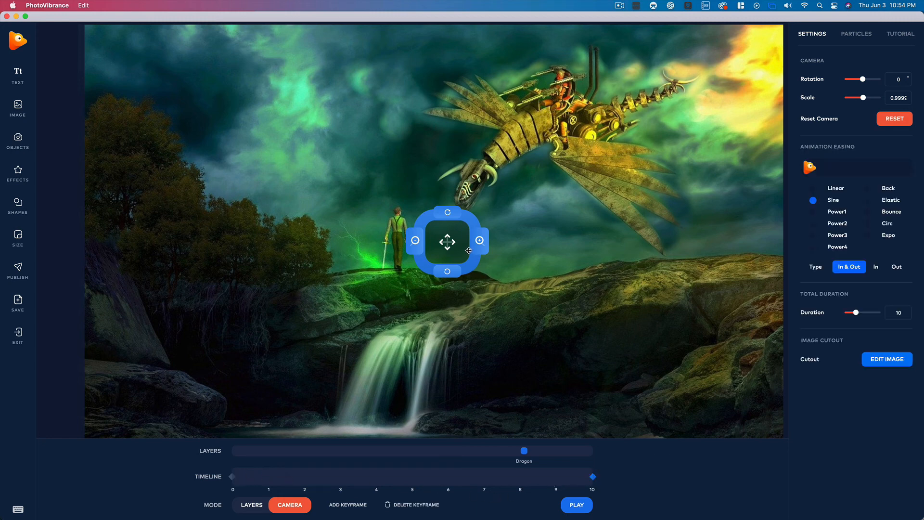
pyautogui.click(479, 241)
pyautogui.click(479, 241)
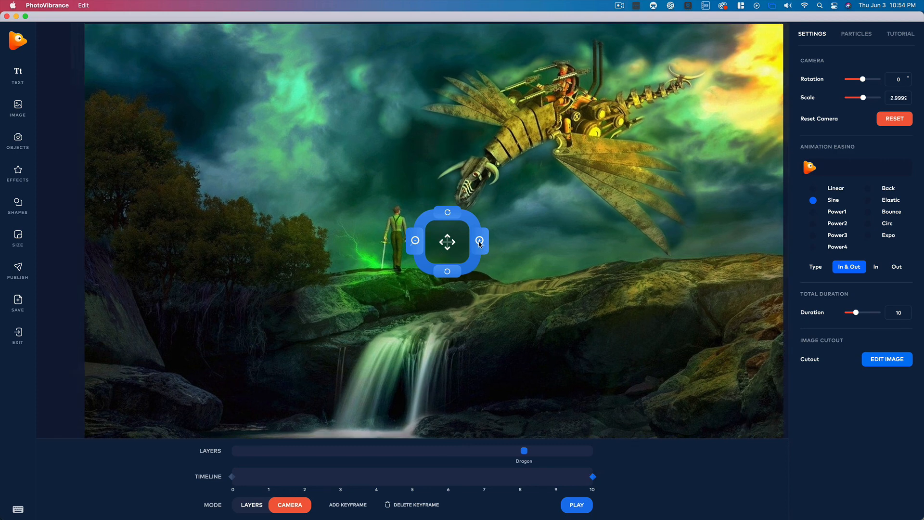
pyautogui.click(478, 242)
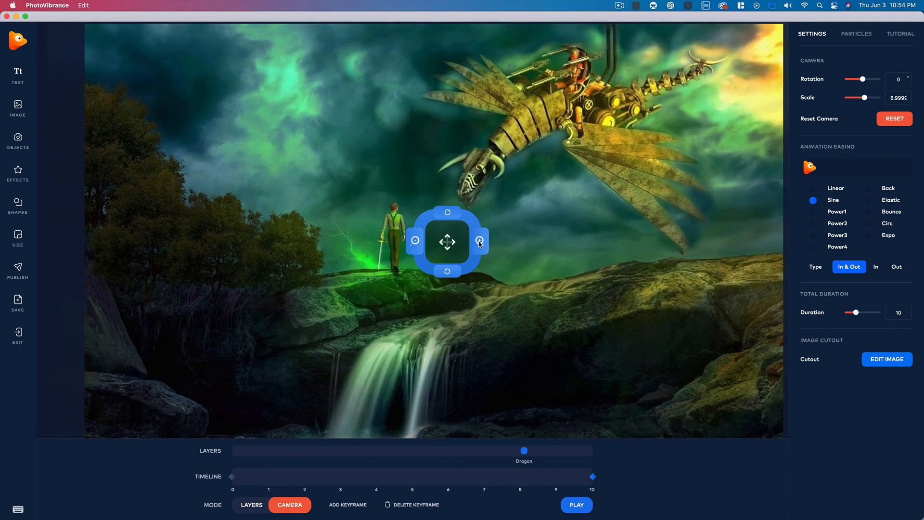
pyautogui.click(479, 242)
pyautogui.click(479, 242)
pyautogui.click(479, 241)
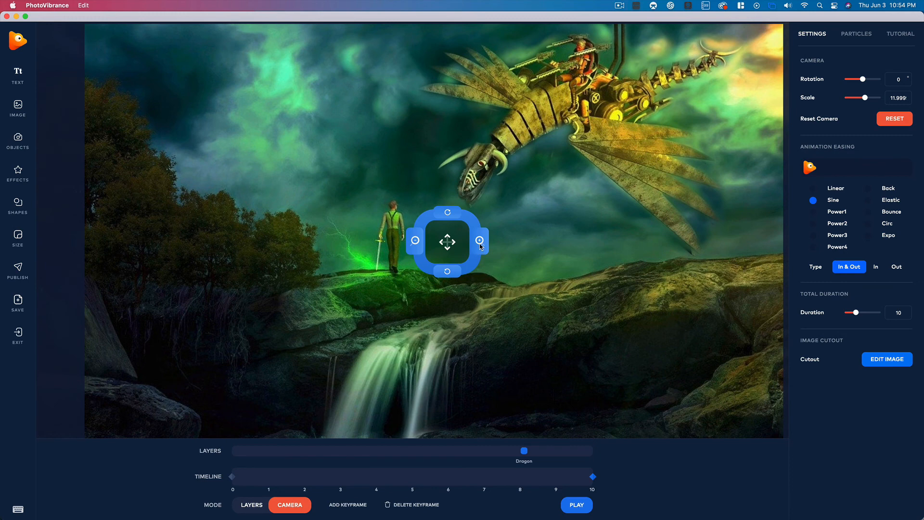
pyautogui.click(480, 241)
pyautogui.click(480, 241)
pyautogui.click(479, 241)
pyautogui.click(480, 241)
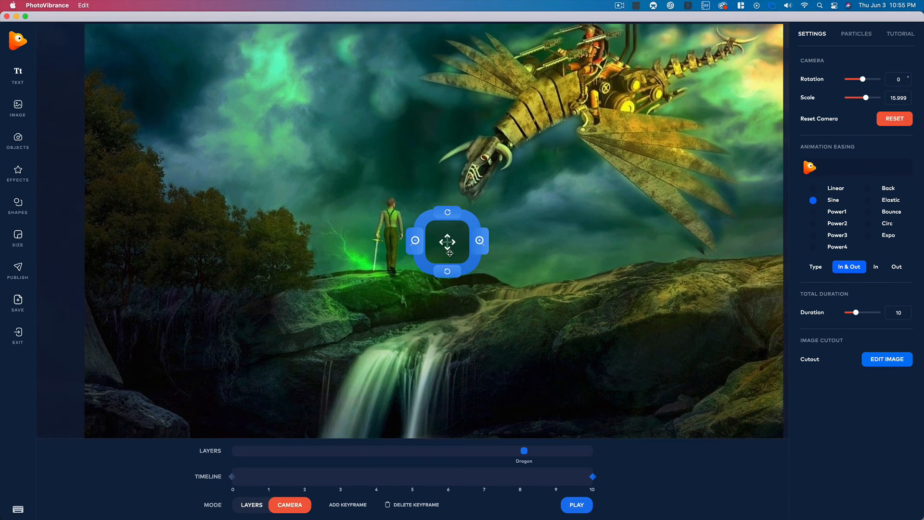
# - Shift the camera upwards to the level of the dragon's head at the 10-second keyframe and preview the animation
pyautogui.moveTo(449, 247); pyautogui.dragTo(451, 166)
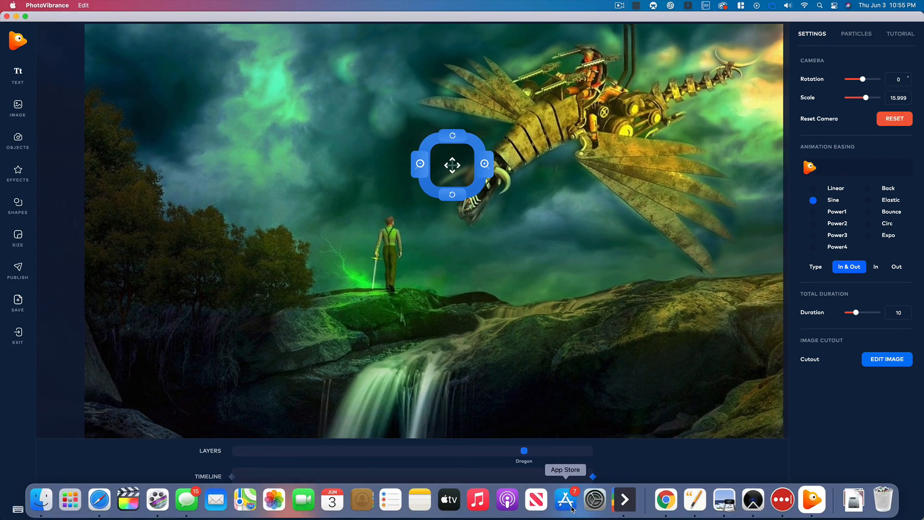
pyautogui.click(577, 505)
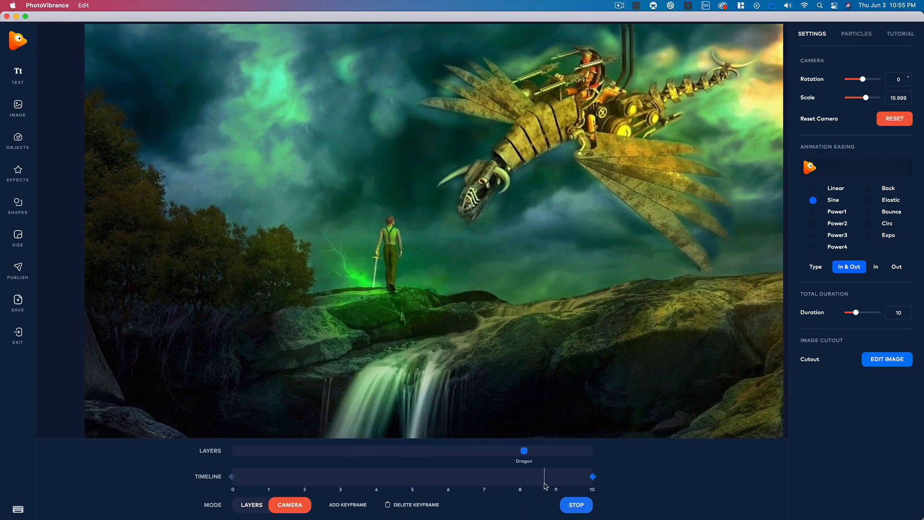
pyautogui.moveTo(580, 518)
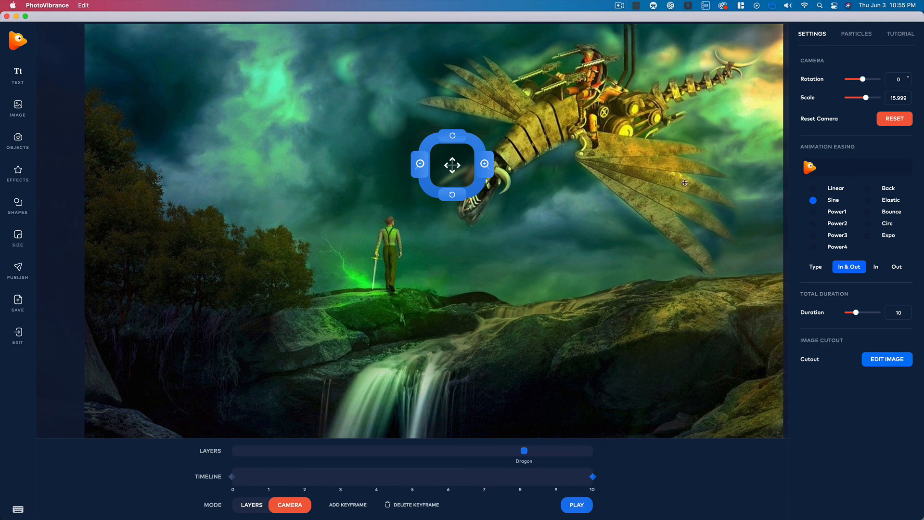
# - Turn on particles using the orange maple leaf image, set their depth to 84, and preview the animation
pyautogui.click(861, 35)
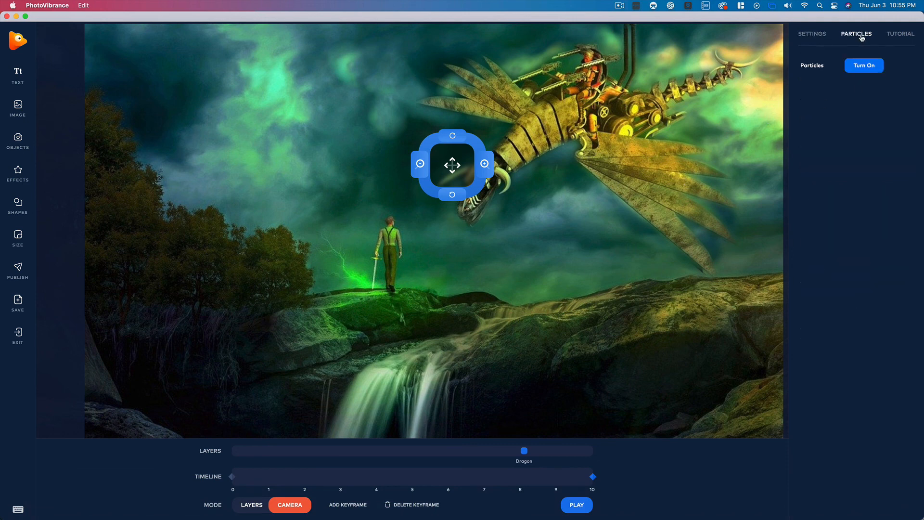
pyautogui.click(869, 68)
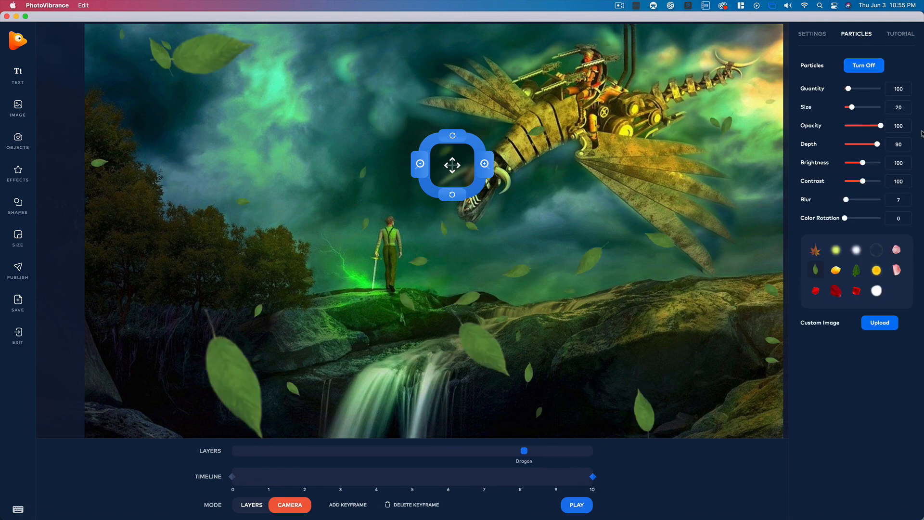
pyautogui.click(816, 249)
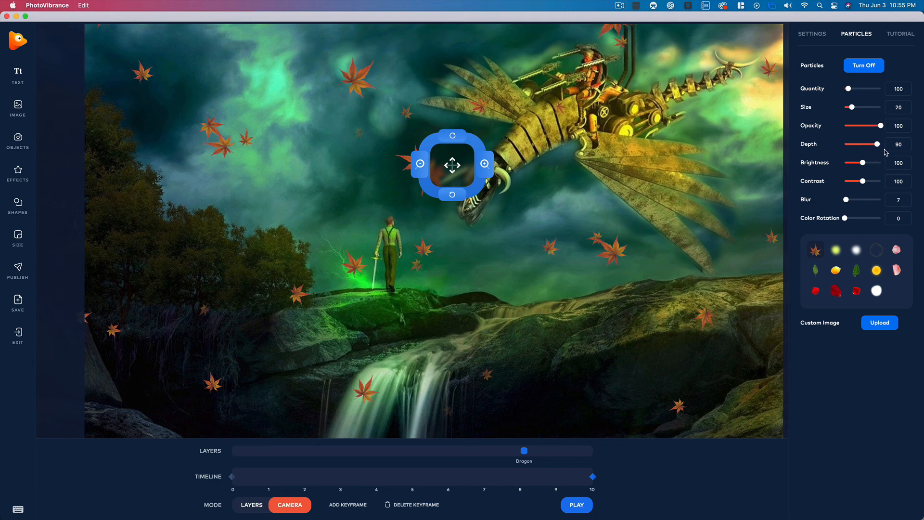
pyautogui.moveTo(875, 144)
pyautogui.mouseDown()
pyautogui.moveTo(865, 145)
pyautogui.moveTo(875, 145)
pyautogui.mouseUp()
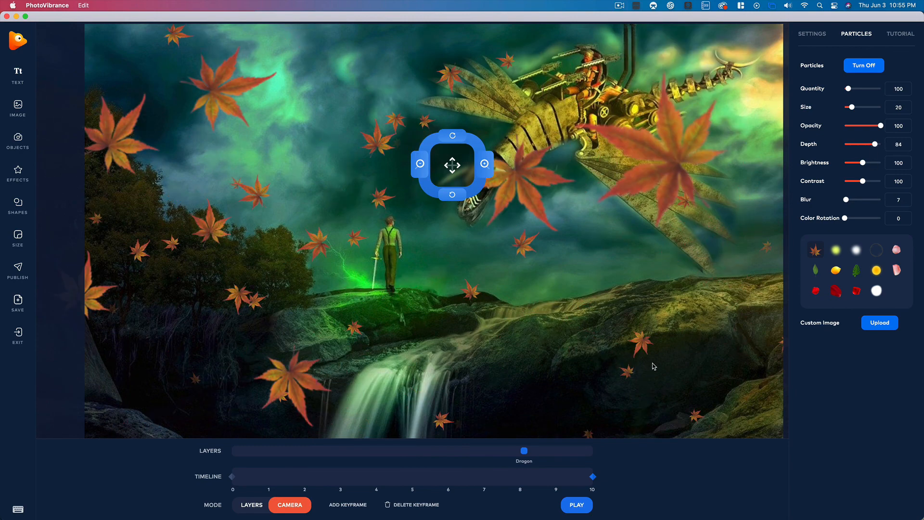
pyautogui.click(579, 504)
# - Browse the library of ready-made cut-out objects, such as the animals and birds
pyautogui.click(21, 144)
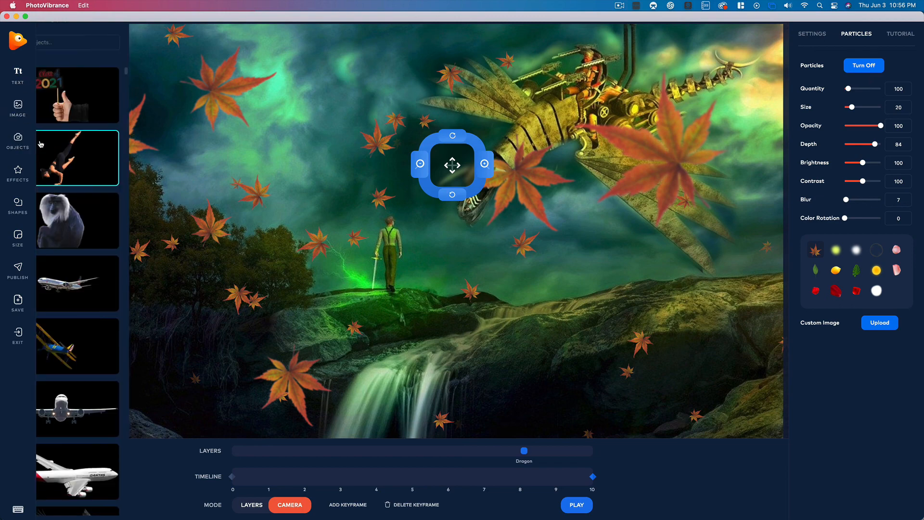
pyautogui.scroll(-10, 90, 215)
pyautogui.scroll(-15, 90, 215)
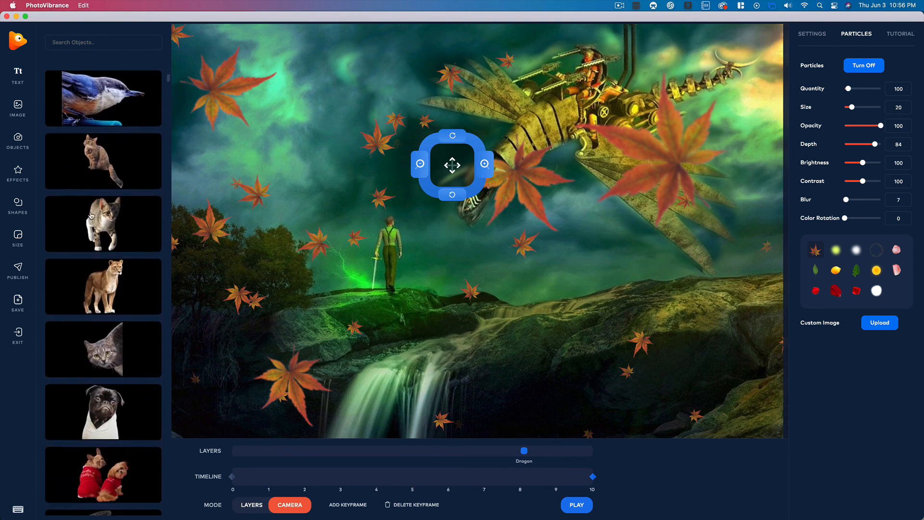
pyautogui.scroll(-10, 90, 215)
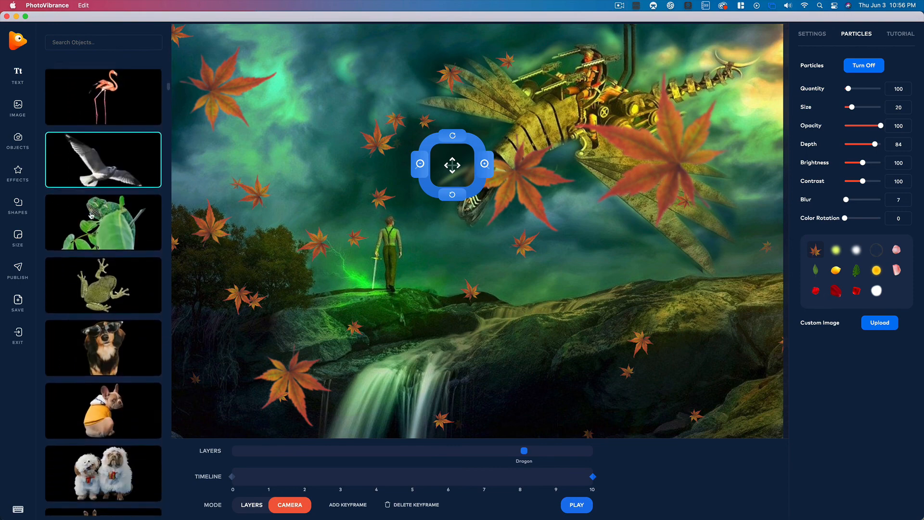
pyautogui.scroll(-8, 97, 221)
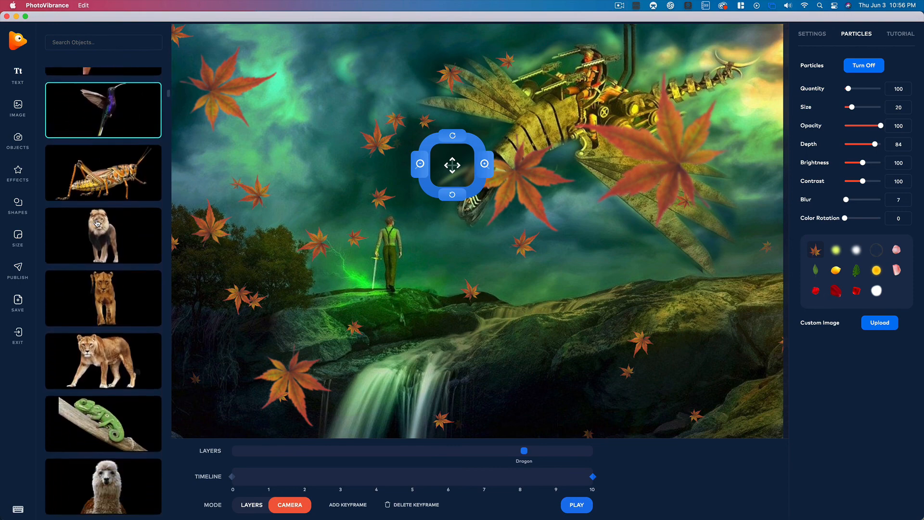
# - Add the first Rain overlay to the scene, deselect it, and preview the animation with the rain
pyautogui.click(12, 177)
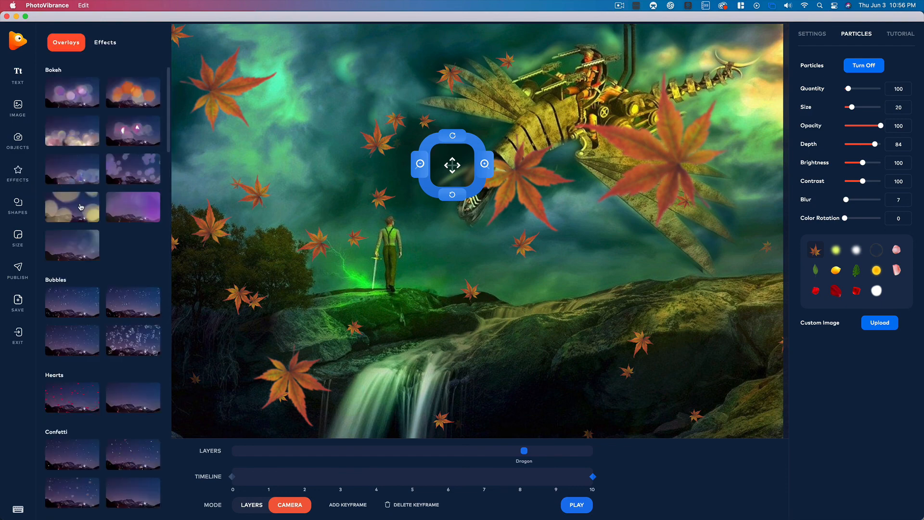
pyautogui.scroll(-10, 82, 209)
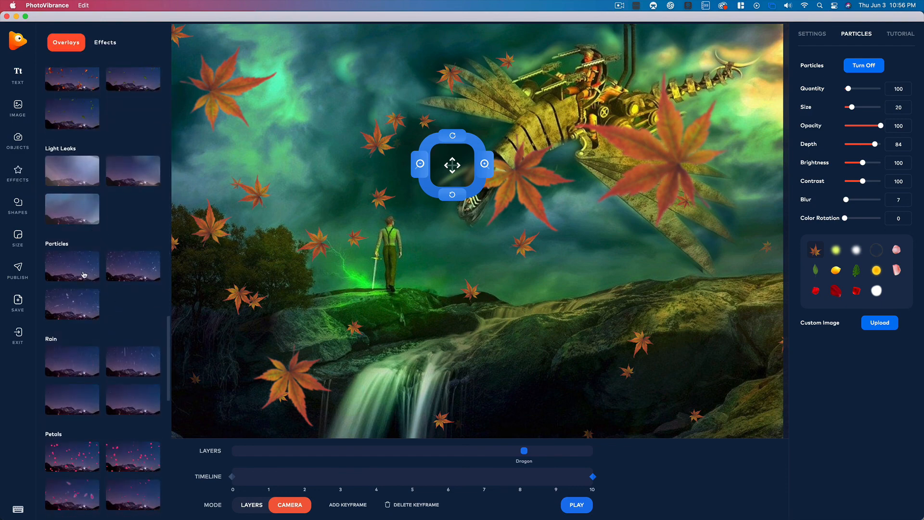
pyautogui.scroll(-3, 89, 320)
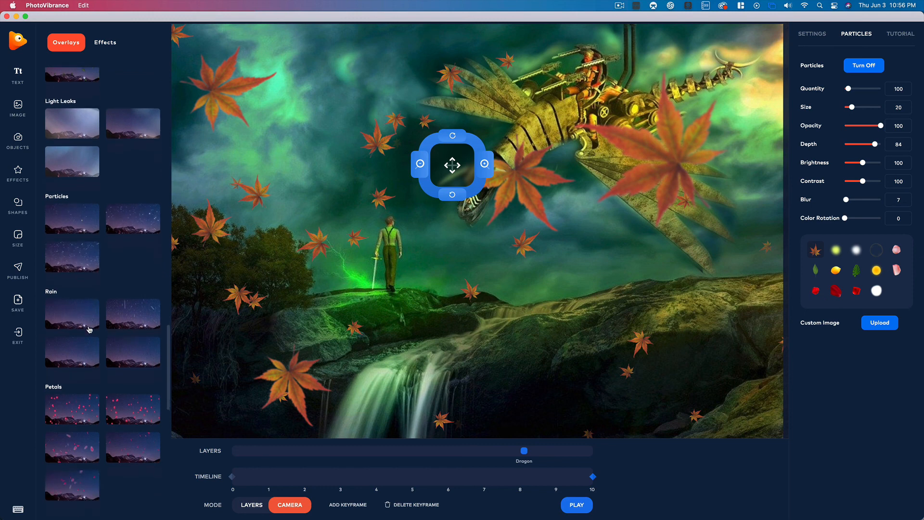
pyautogui.scroll(-3, 82, 299)
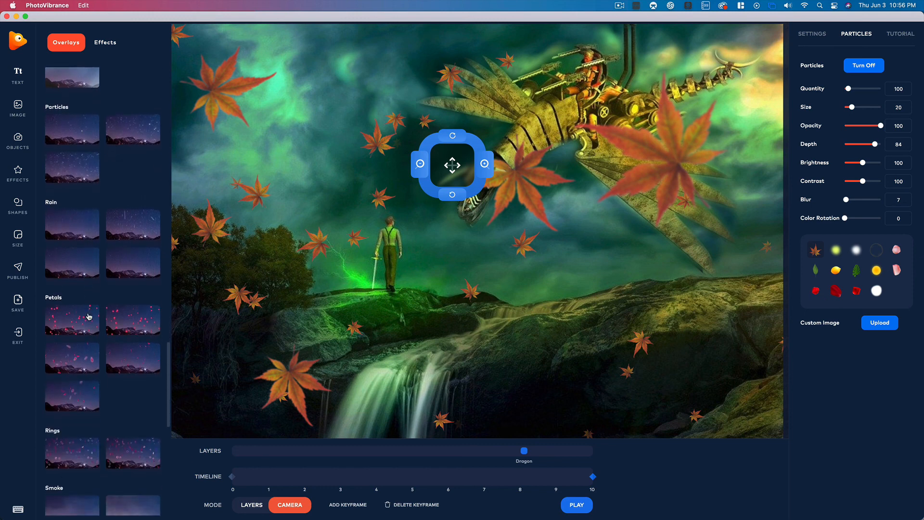
pyautogui.click(71, 227)
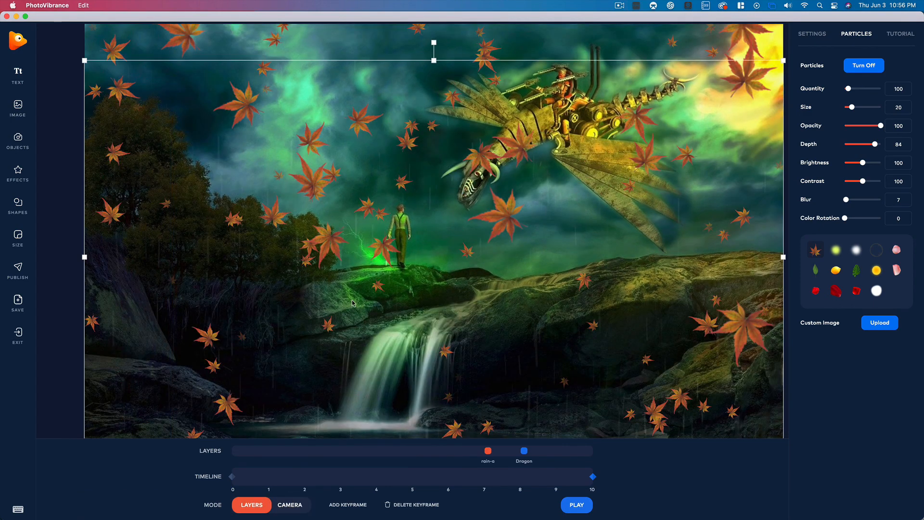
pyautogui.click(276, 118)
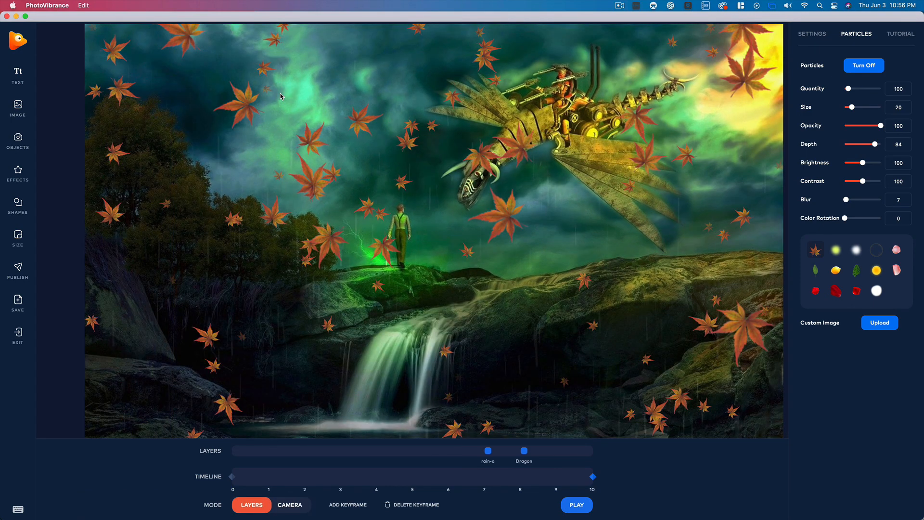
pyautogui.click(576, 505)
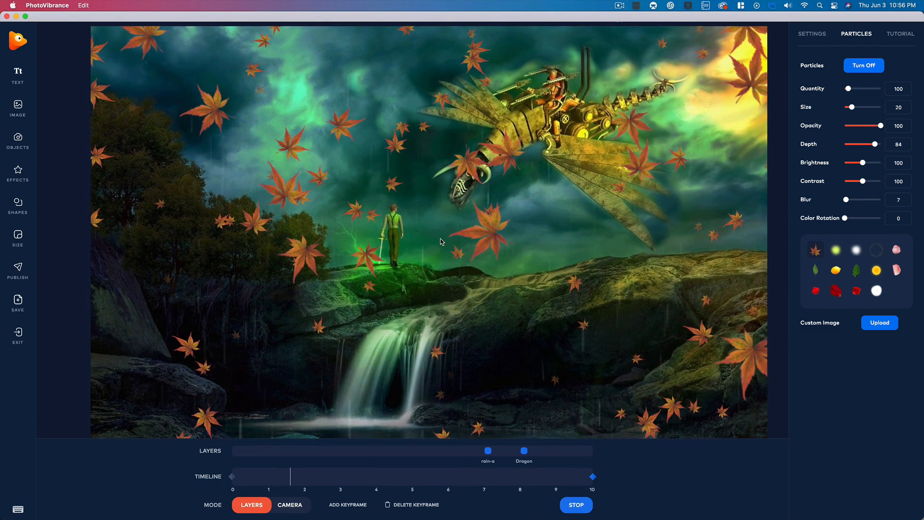